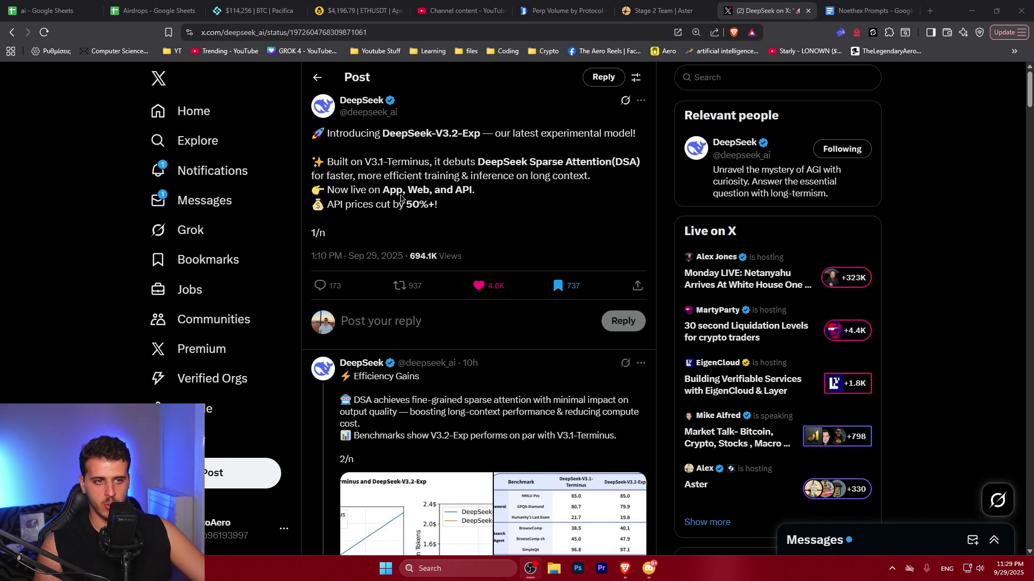
Step: Highlight the V3.2 model name, V3.1 and the DeepSeek Sparse Attention phrase in the announcement
drag(383, 135, 436, 136)
click(438, 137)
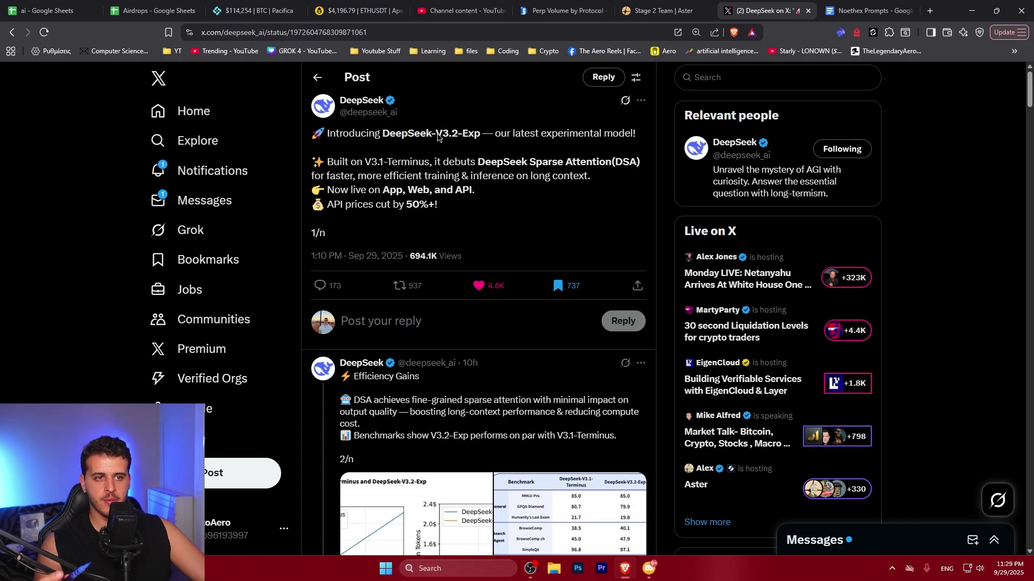
double_click(437, 137)
click(438, 138)
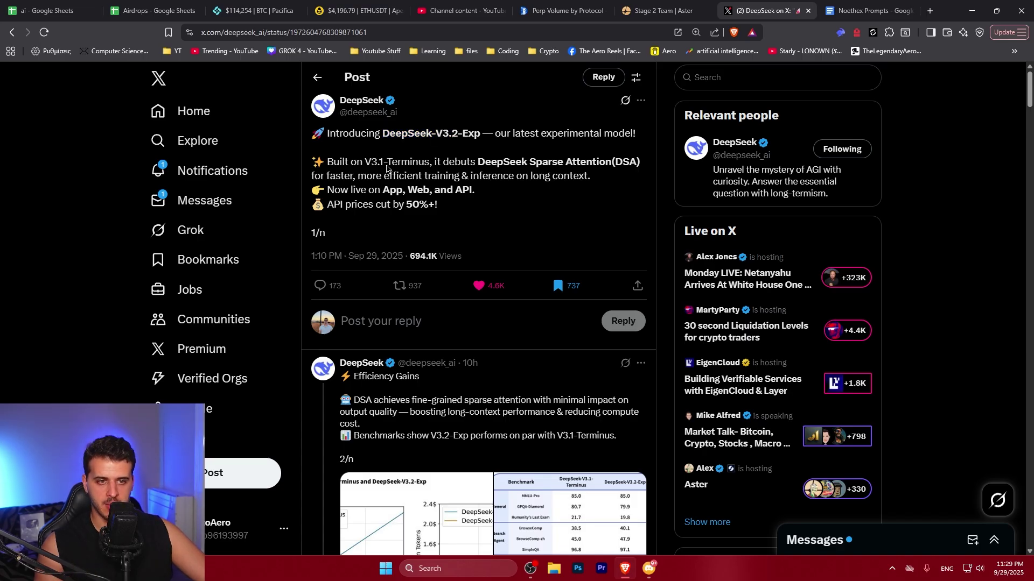
drag(365, 167, 386, 168)
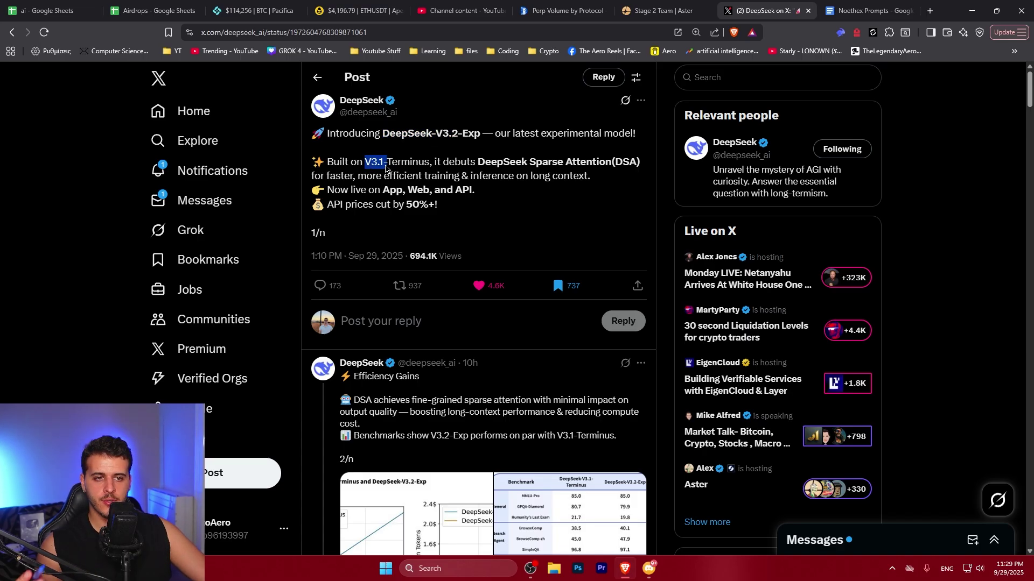
click(388, 169)
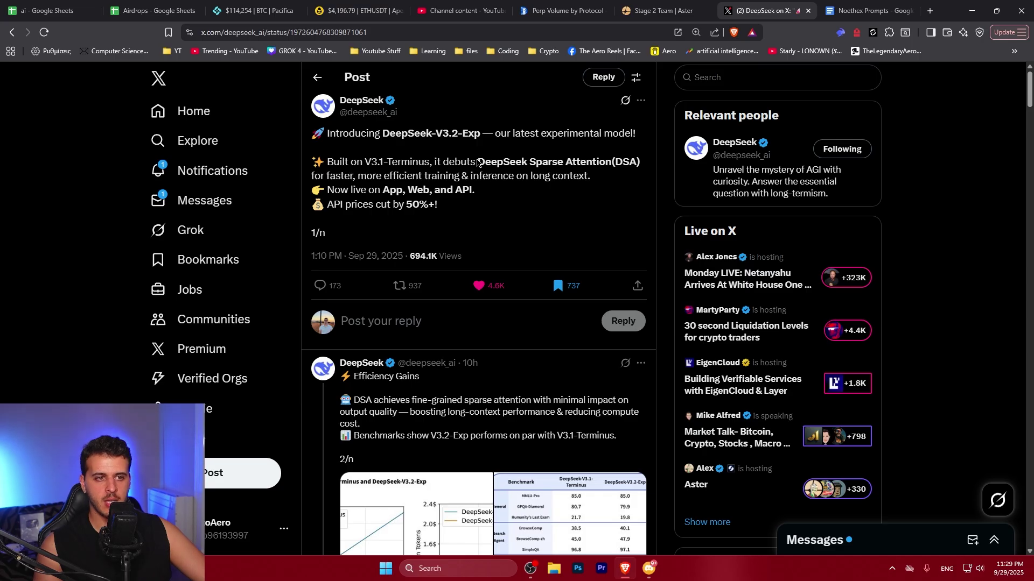
drag(477, 163, 617, 167)
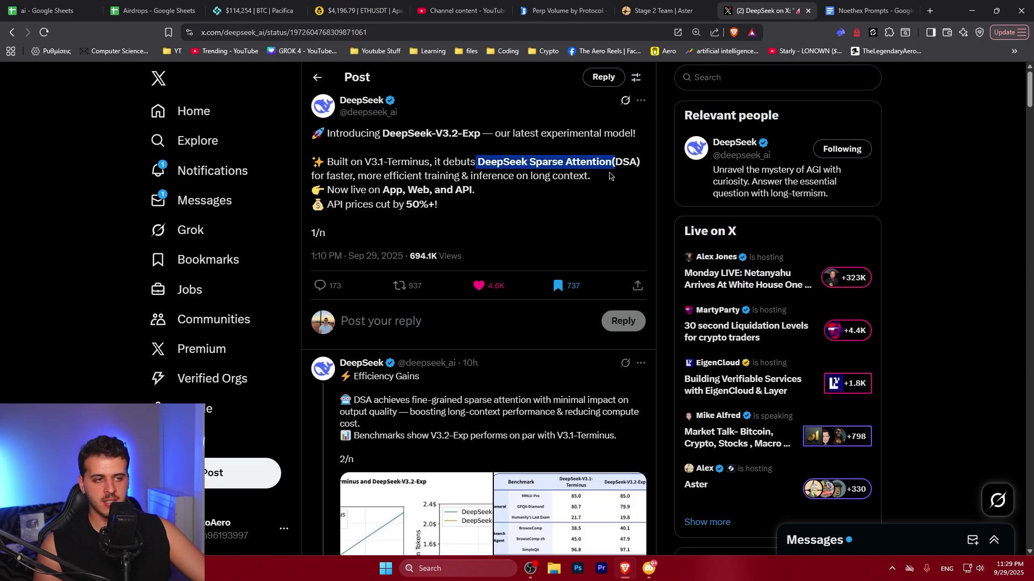
click(611, 176)
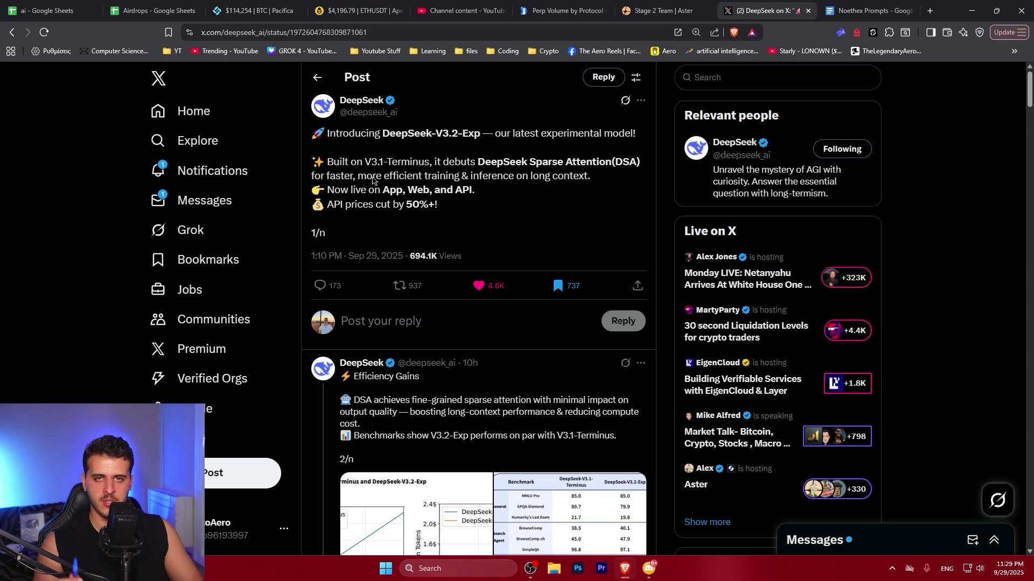
Step: Highlight the DSA efficiency sentence, then view the inference-cost chart and benchmark table full-size
scroll(372, 180, down, 4)
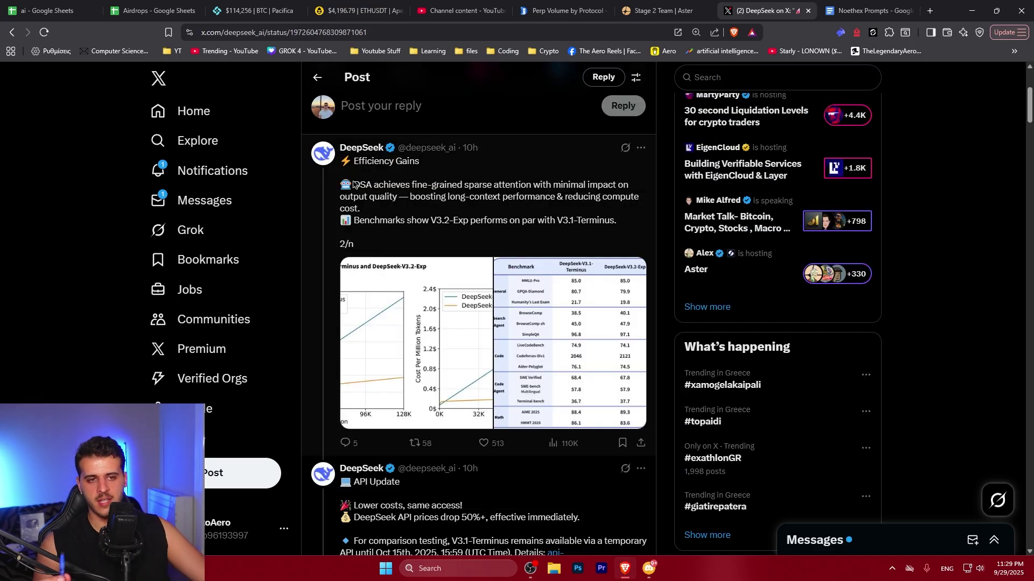
drag(354, 185, 375, 217)
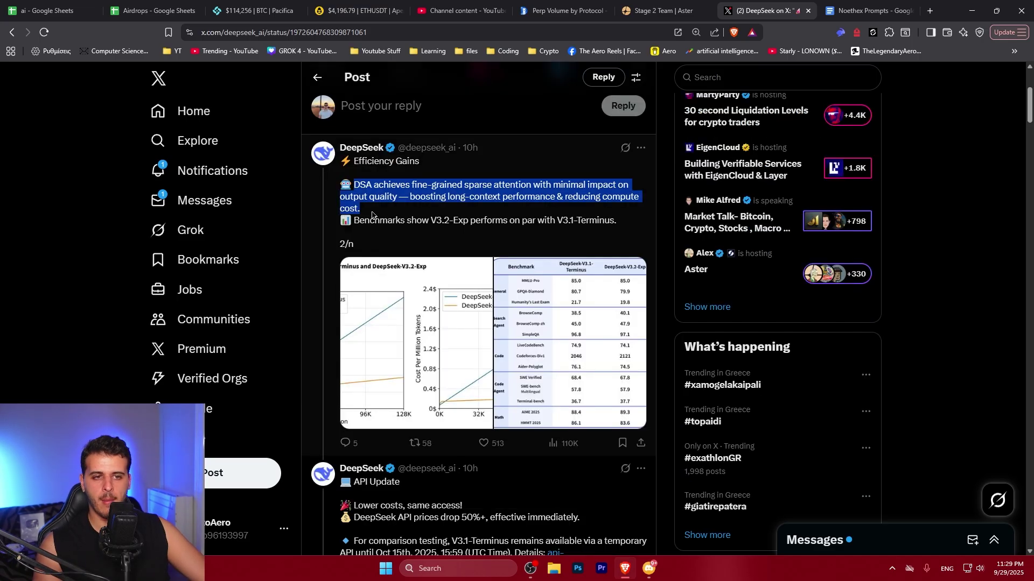
click(372, 215)
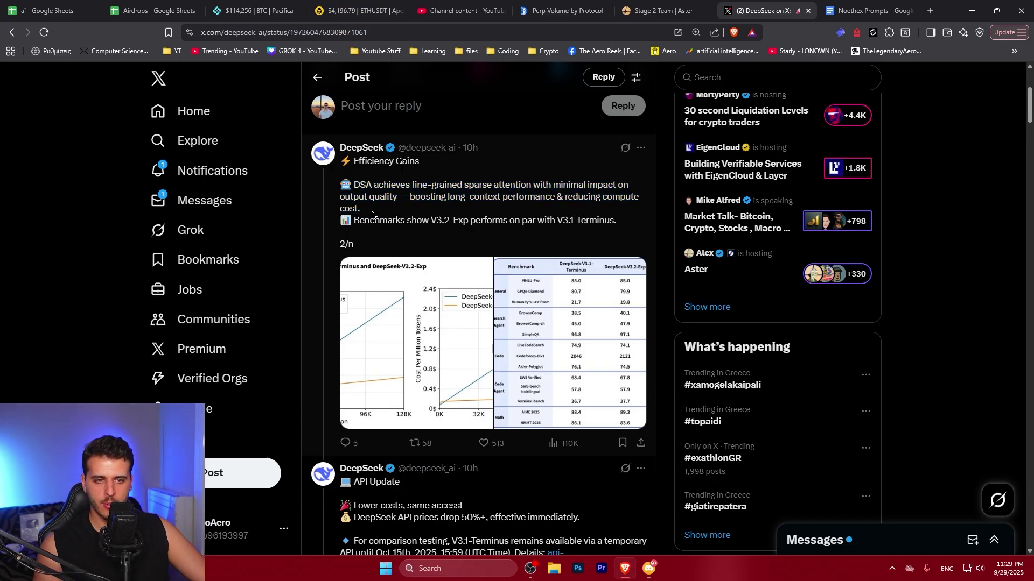
click(369, 294)
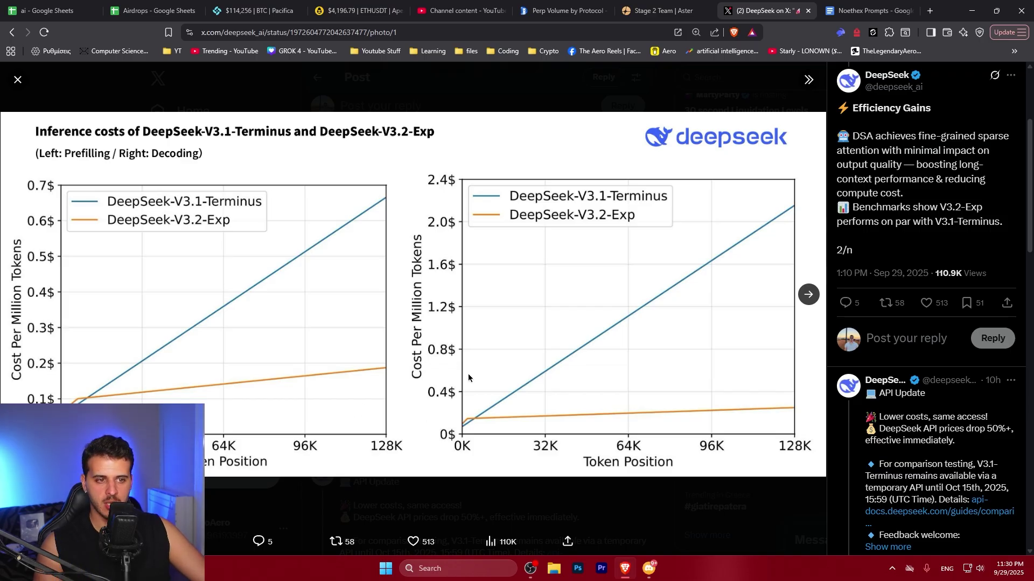
click(808, 294)
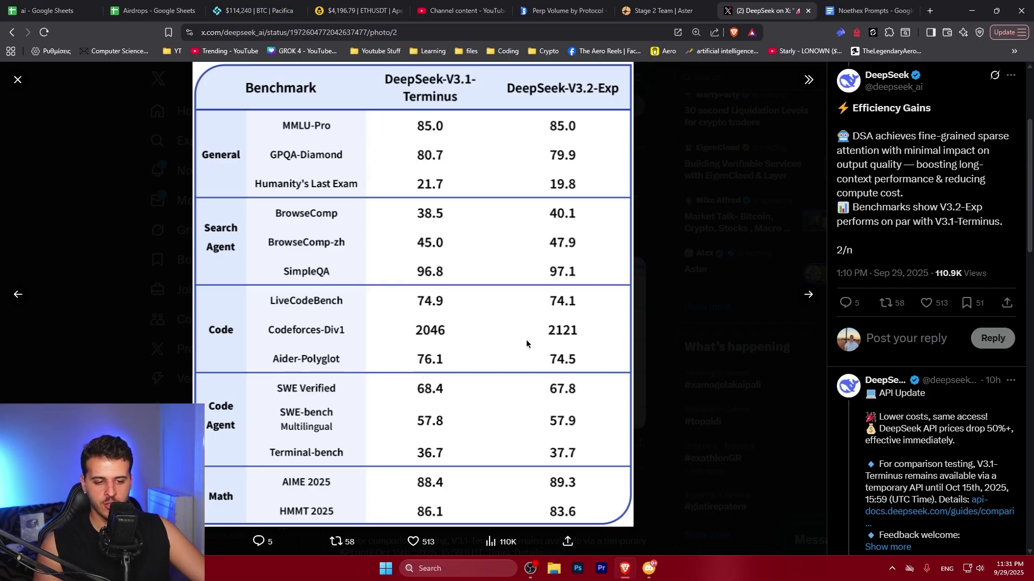
click(809, 293)
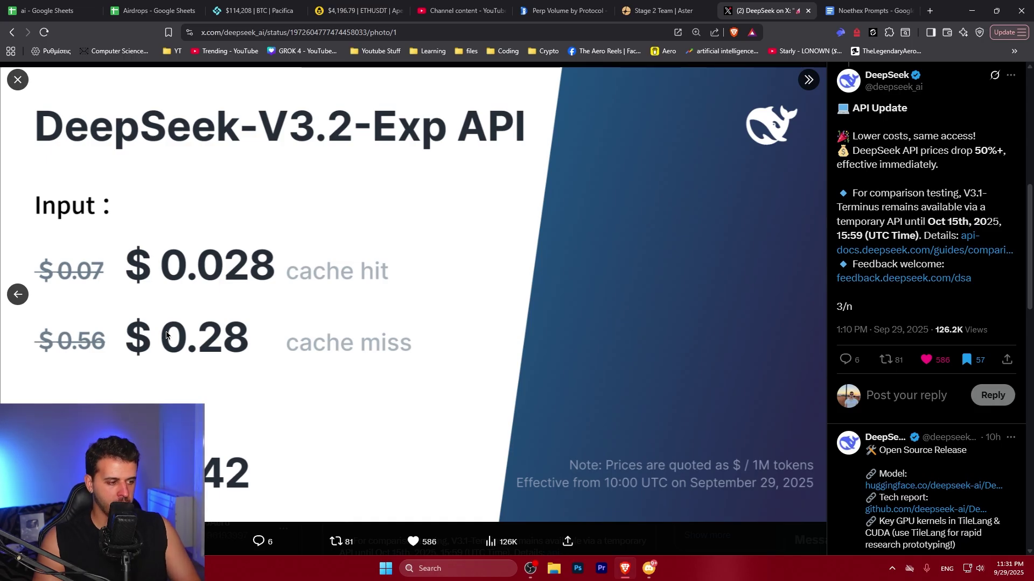
Step: Scroll the side panel beside the pricing image down to the open-source release post and replies
scroll(861, 359, down, 3)
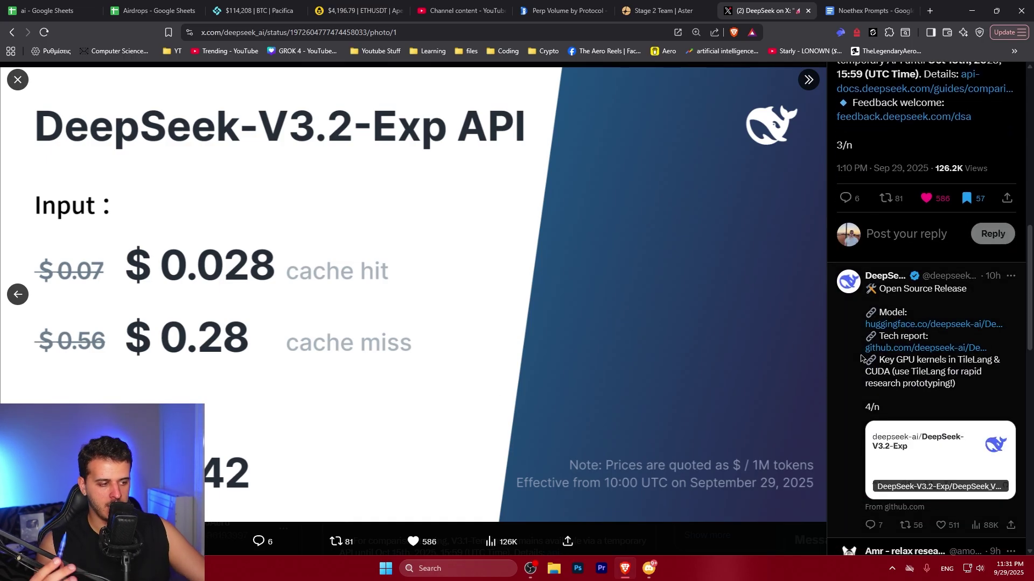
scroll(862, 359, up, 4)
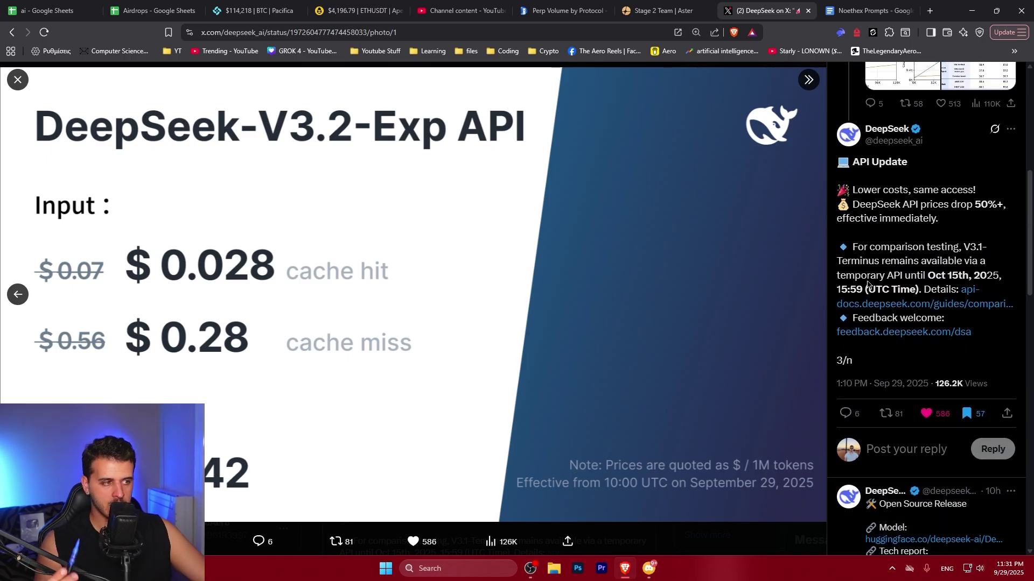
scroll(868, 284, down, 1)
scroll(872, 301, down, 7)
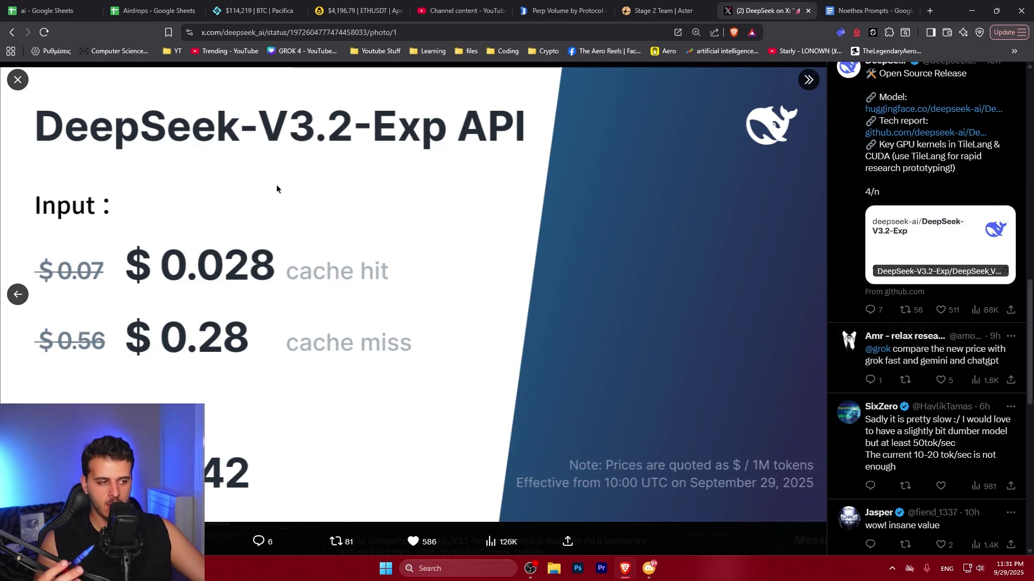
Step: Go to chat.deepseek.com and start a fresh empty chat
click(340, 35)
text(c)
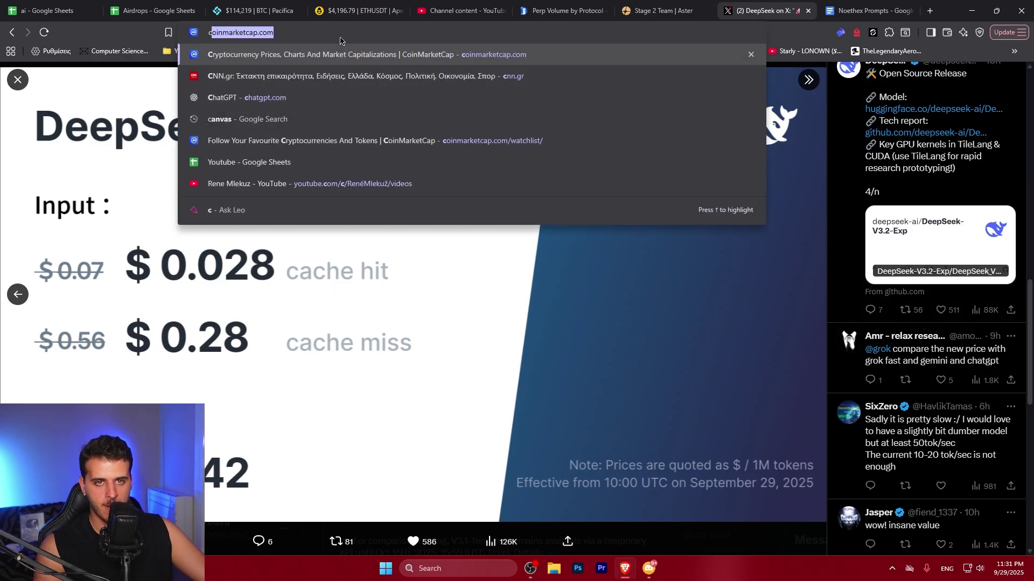
text(hat)
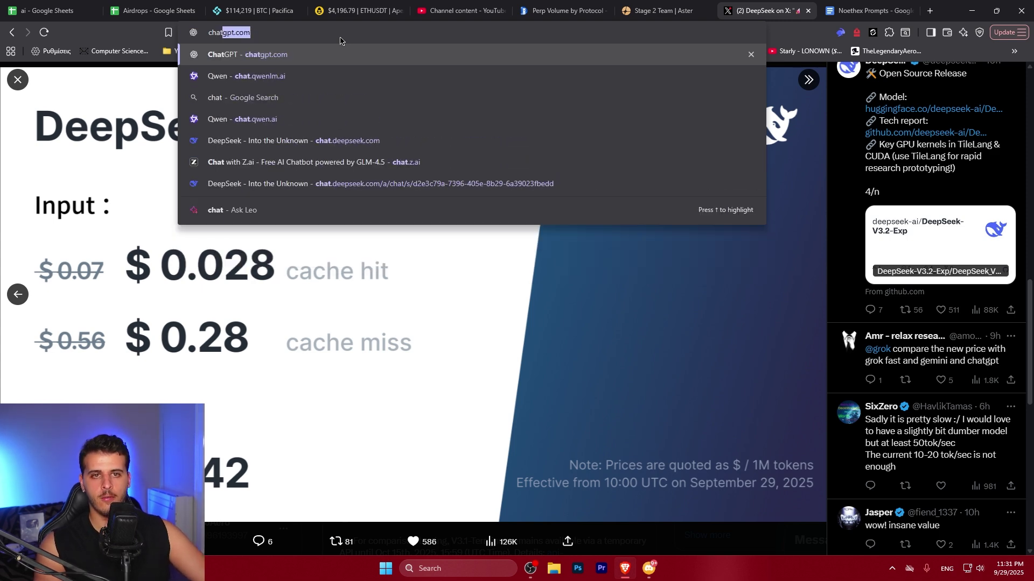
key(Down)
key(Return)
click(340, 37)
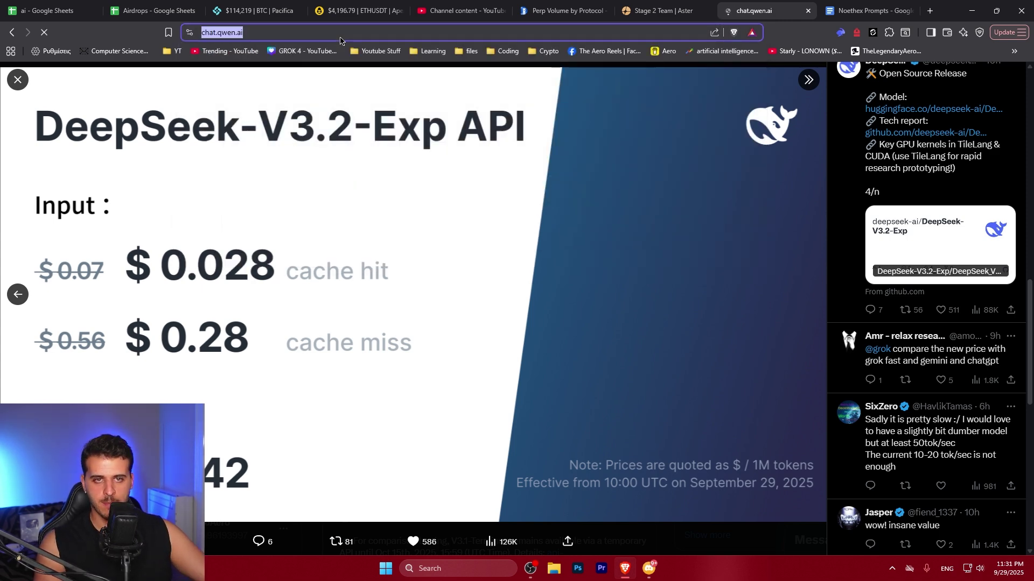
text(deep)
key(Down)
key(Return)
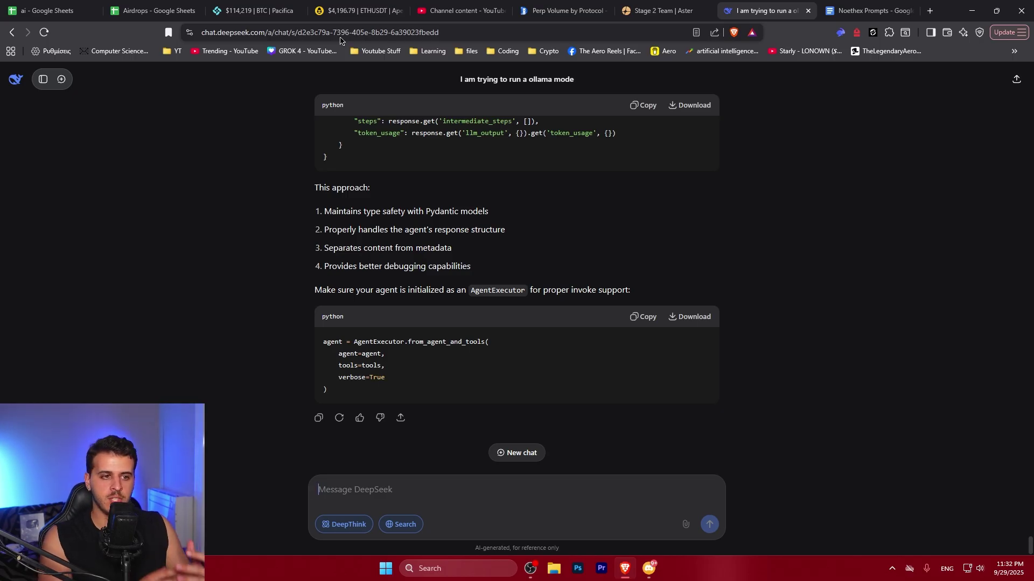
click(61, 79)
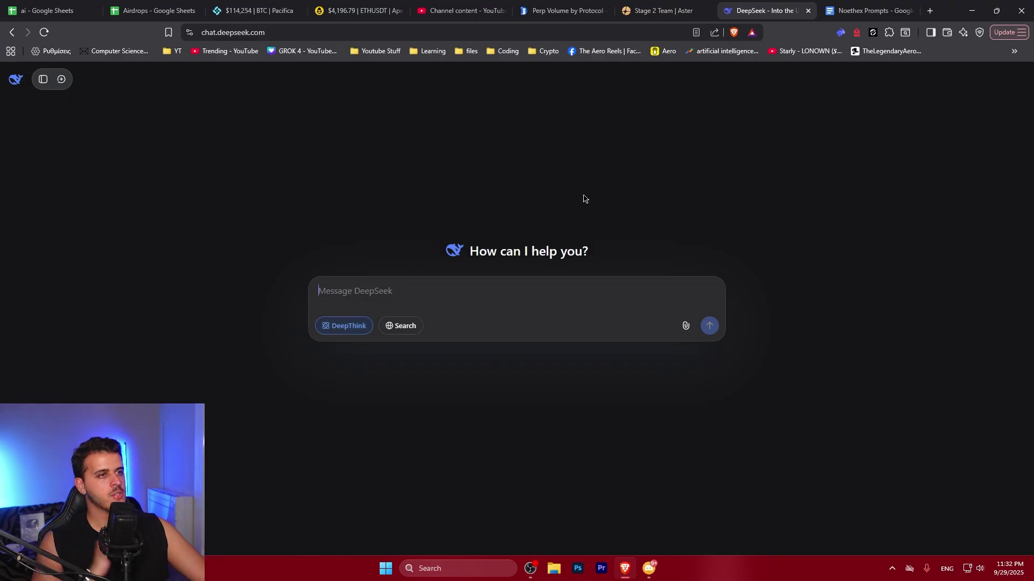
Step: Copy the Pokédex prompt from the Google Doc into DeepSeek and send it
click(867, 11)
triple_click(360, 235)
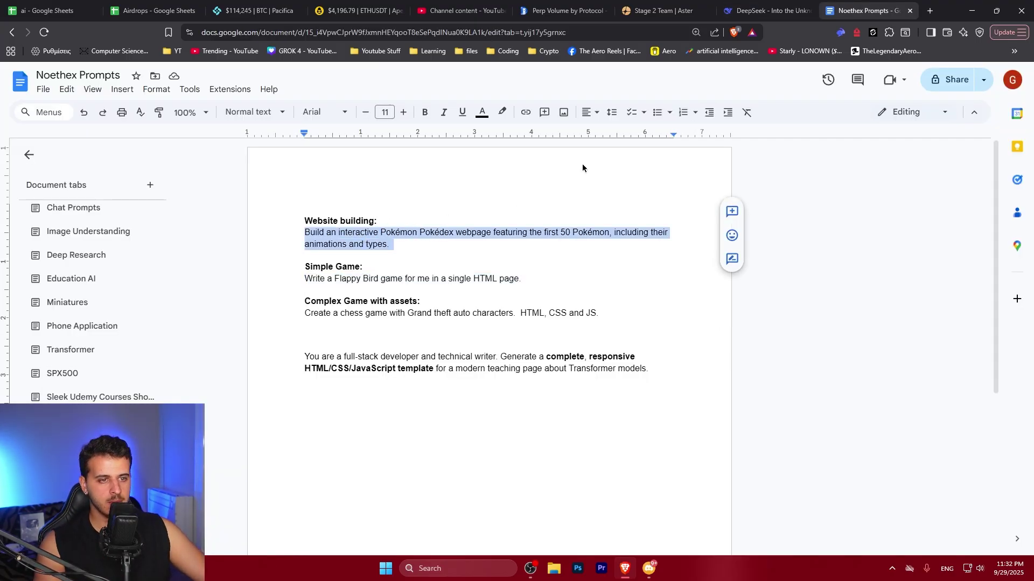
key(ctrl+c)
click(764, 11)
key(ctrl+v)
click(709, 332)
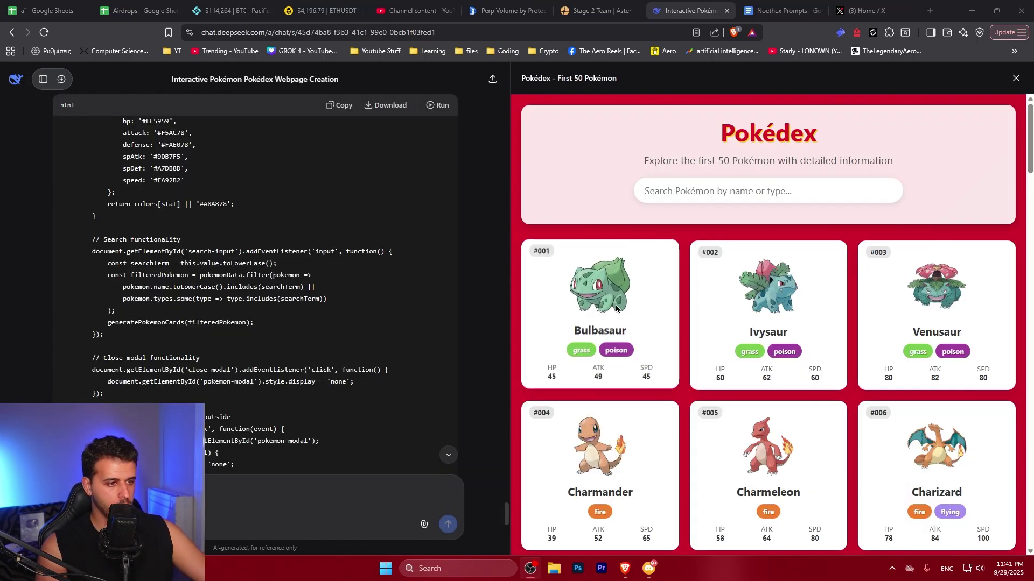
Step: Open and close the Bulbasaur and Charmeleon detail cards in the Pokédex preview
click(635, 312)
scroll(685, 377, down, 3)
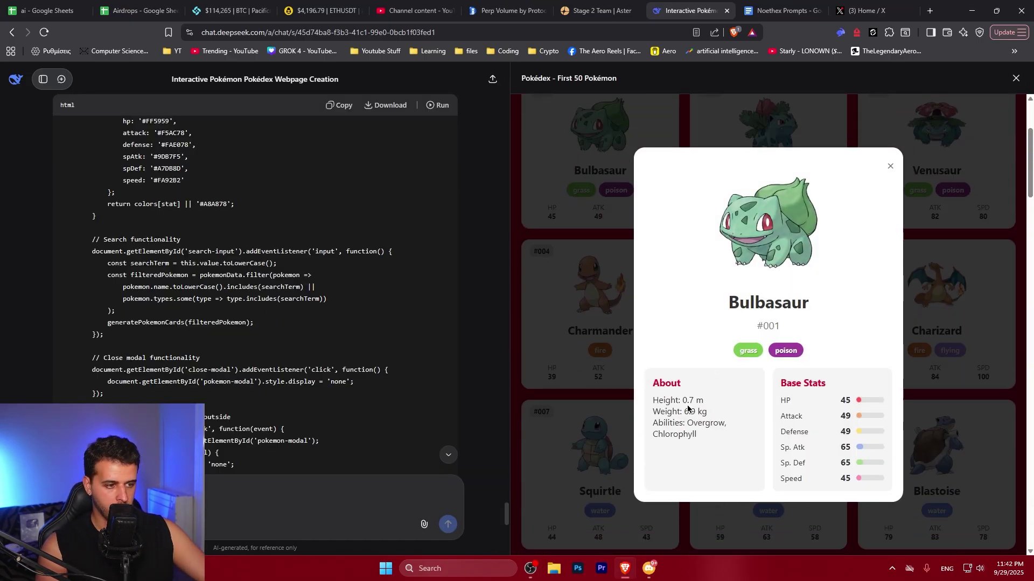
click(889, 165)
click(763, 275)
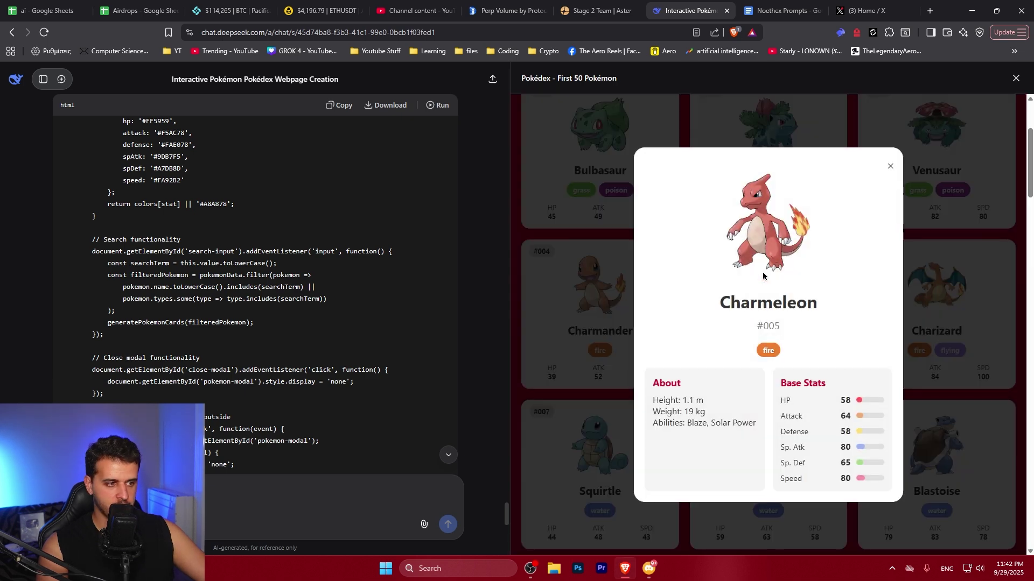
click(888, 167)
scroll(753, 216, up, 3)
Step: Search 'bulb', view Bulbasaur's details from the results, then clear the search
click(728, 183)
text(b)
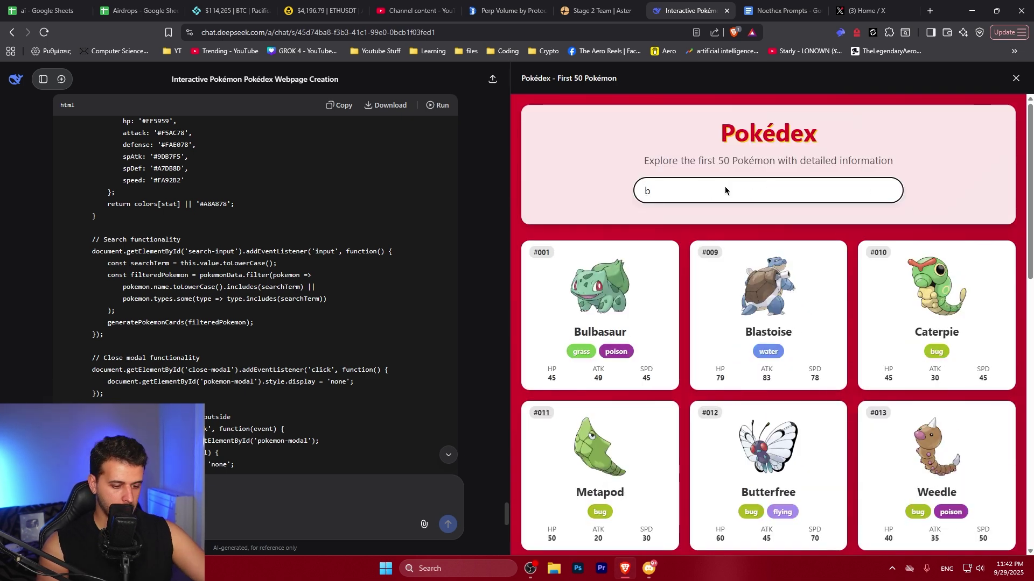
text(ulb)
click(620, 267)
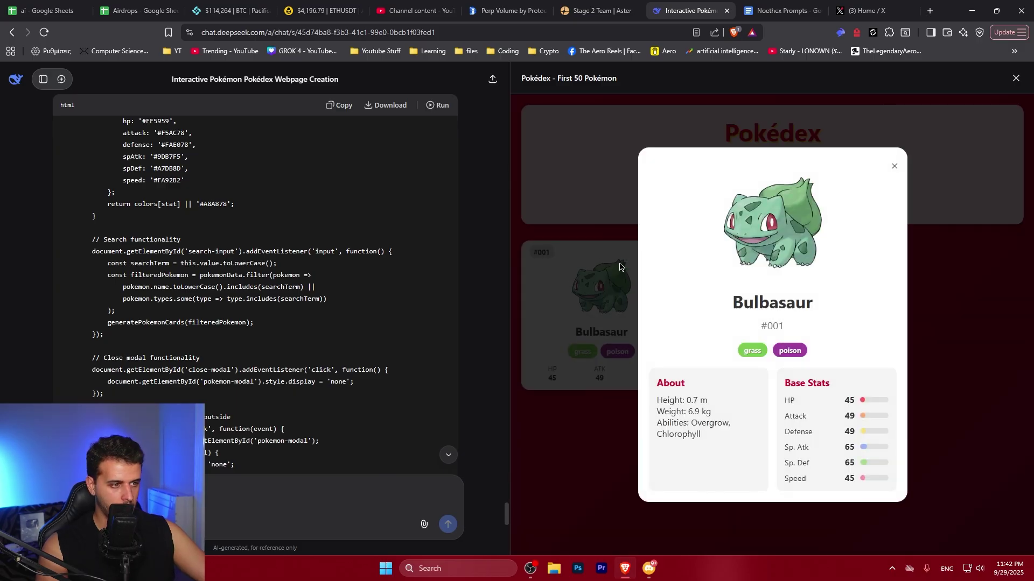
click(562, 192)
click(730, 187)
key(BackSpace)
key(BackSpace)
key(BackSpace)
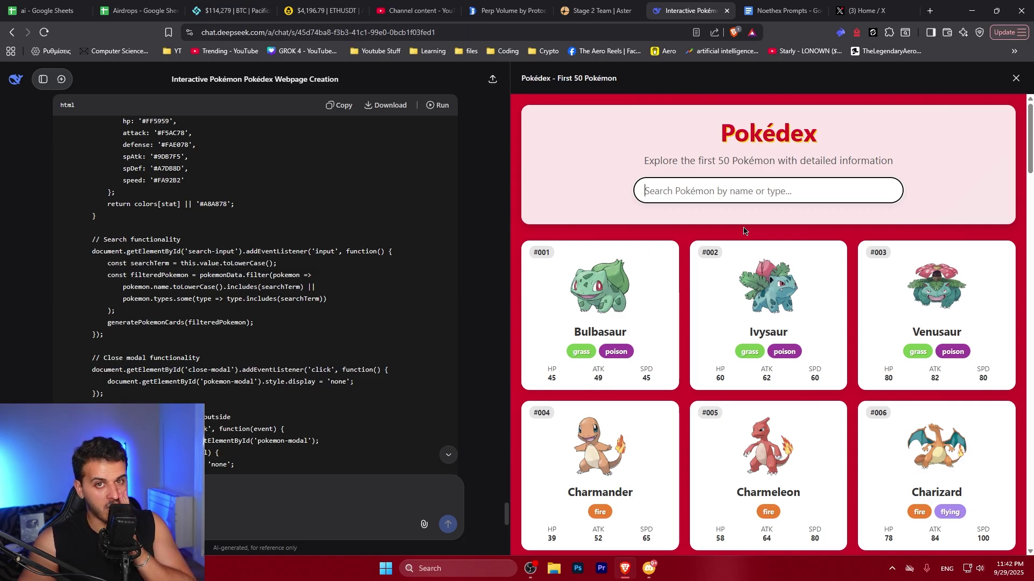
Step: In a new chat, paste the Transformer teaching-page prompt and scroll up to the generated HTML
click(61, 80)
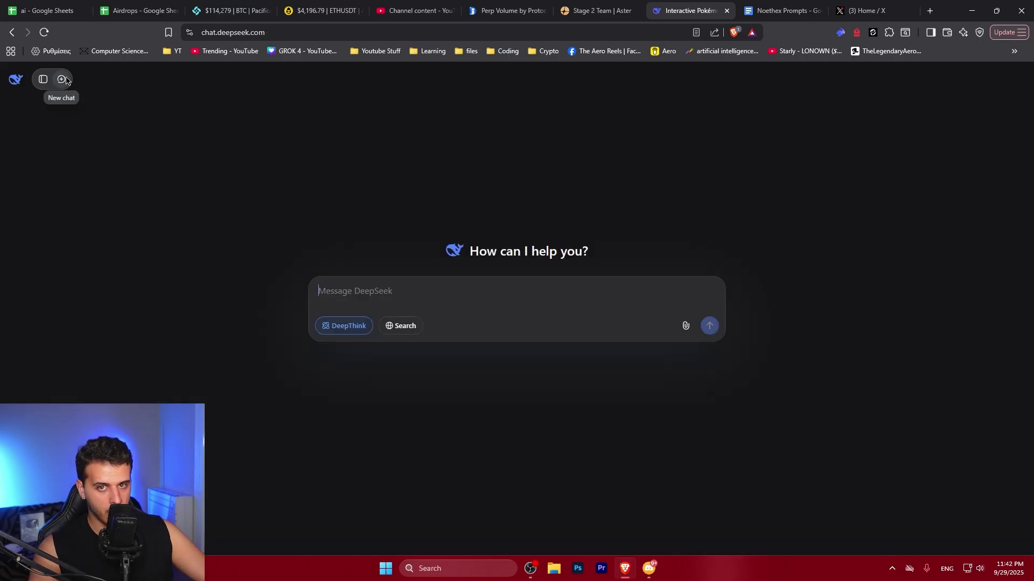
click(782, 11)
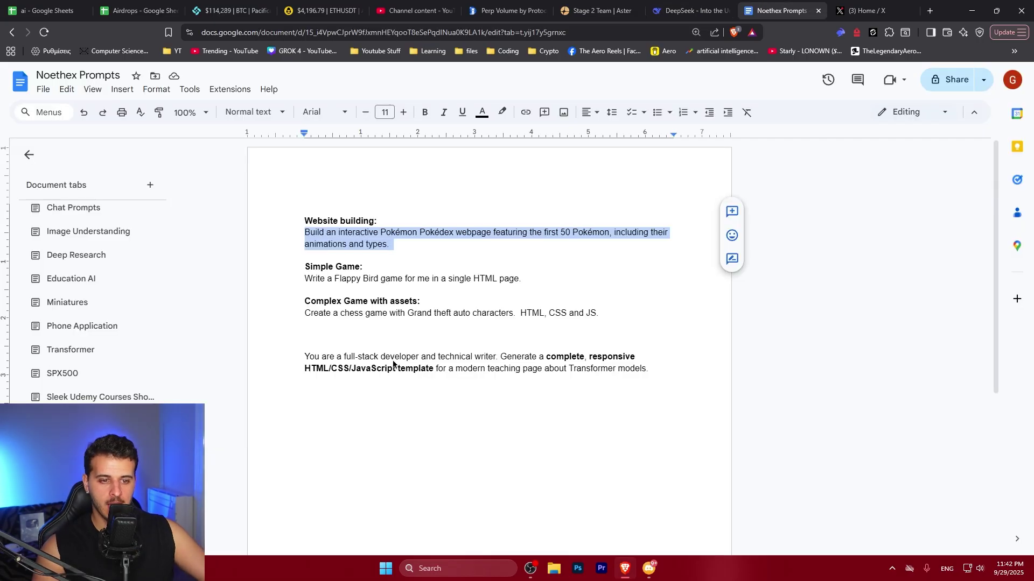
drag(393, 365, 648, 370)
key(ctrl+c)
click(693, 11)
key(ctrl+v)
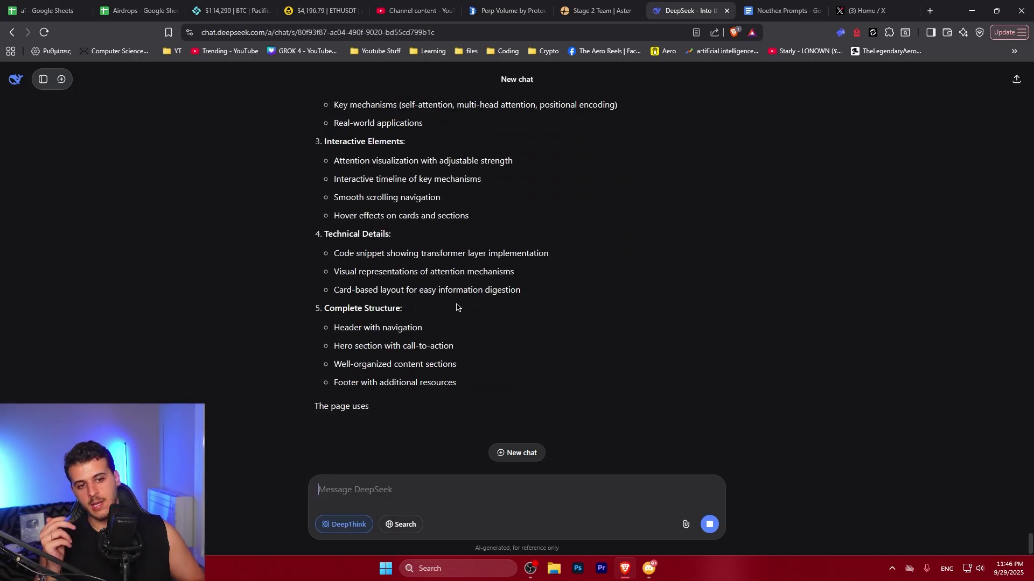
scroll(451, 318, up, 10)
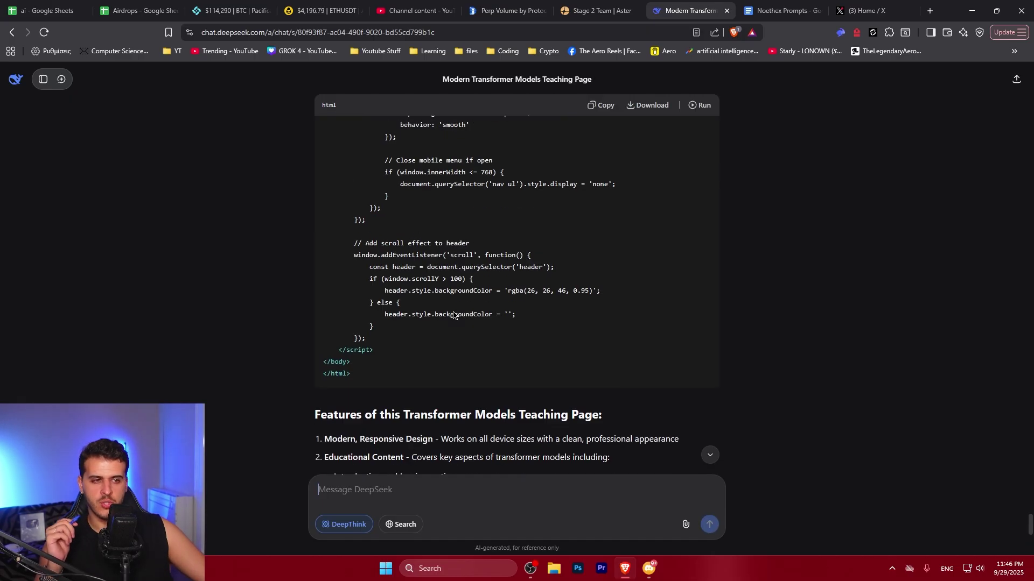
scroll(454, 315, up, 5)
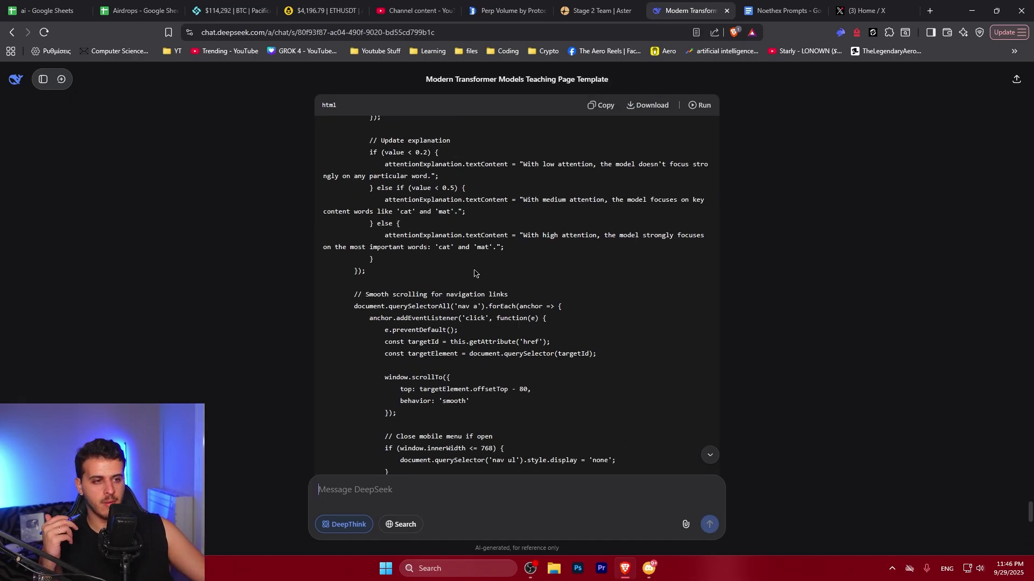
Step: Run the Transformer Academy page preview and scroll through its content
click(693, 104)
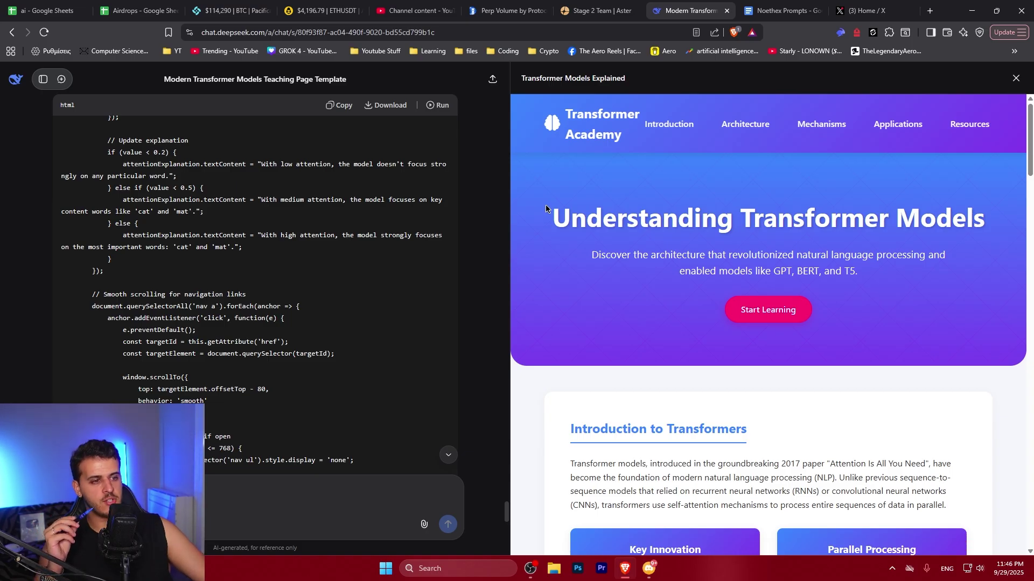
scroll(718, 277, down, 5)
scroll(564, 251, up, 2)
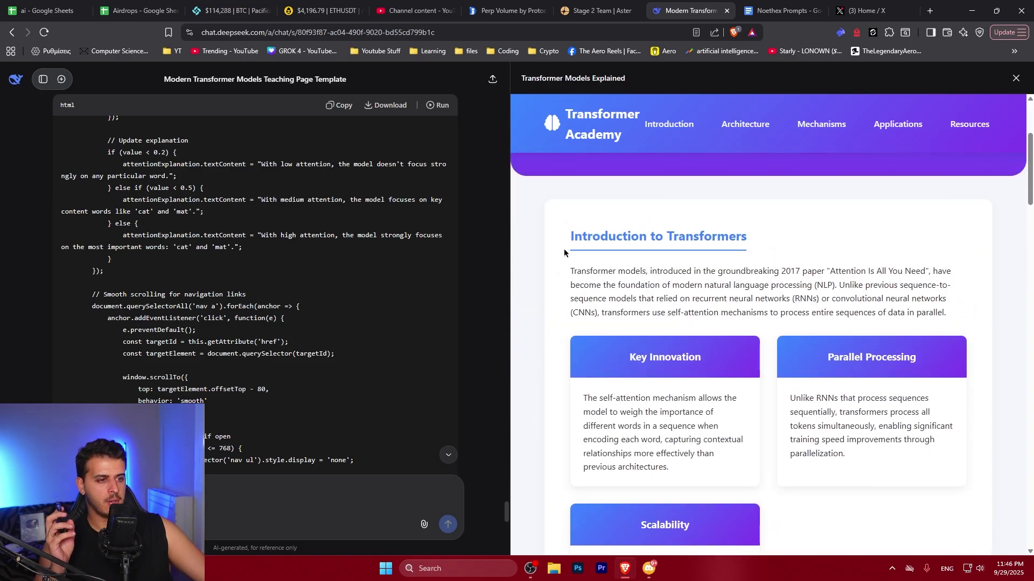
drag(564, 251, 921, 314)
click(911, 316)
scroll(639, 279, down, 8)
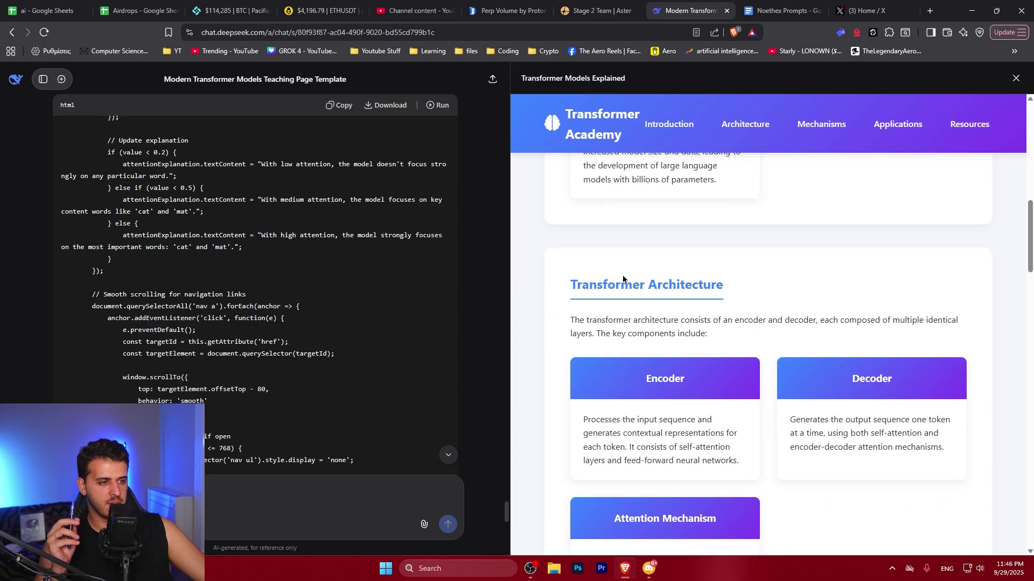
scroll(620, 274, down, 5)
scroll(825, 346, down, 2)
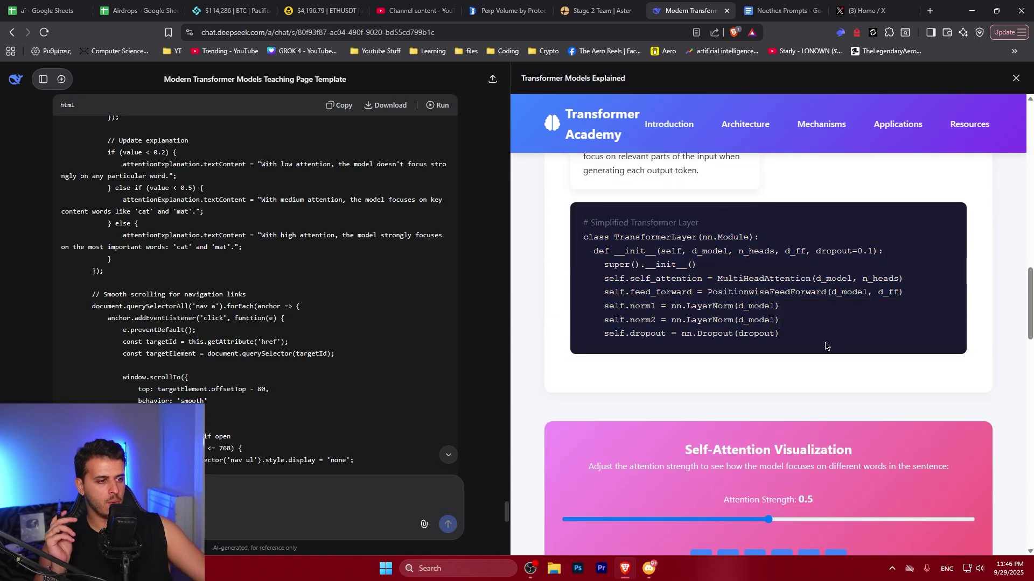
scroll(825, 347, down, 4)
Step: Drag the attention-strength demo slider to its maximum and review the result
mouse_move(768, 304)
mouse_down()
mouse_move(646, 304)
mouse_move(889, 305)
mouse_move(583, 301)
mouse_up()
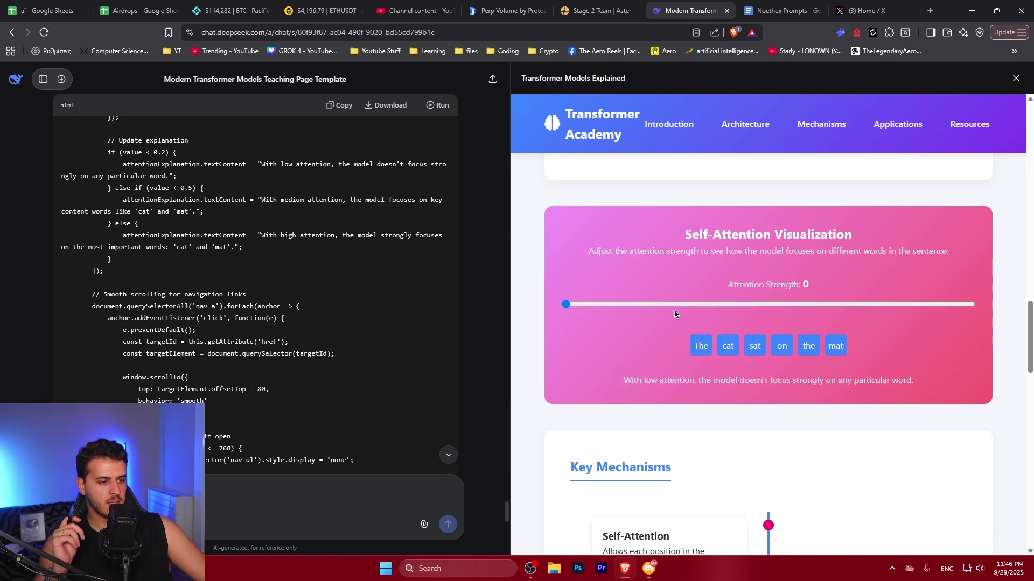
drag(674, 310, 975, 305)
scroll(745, 299, down, 3)
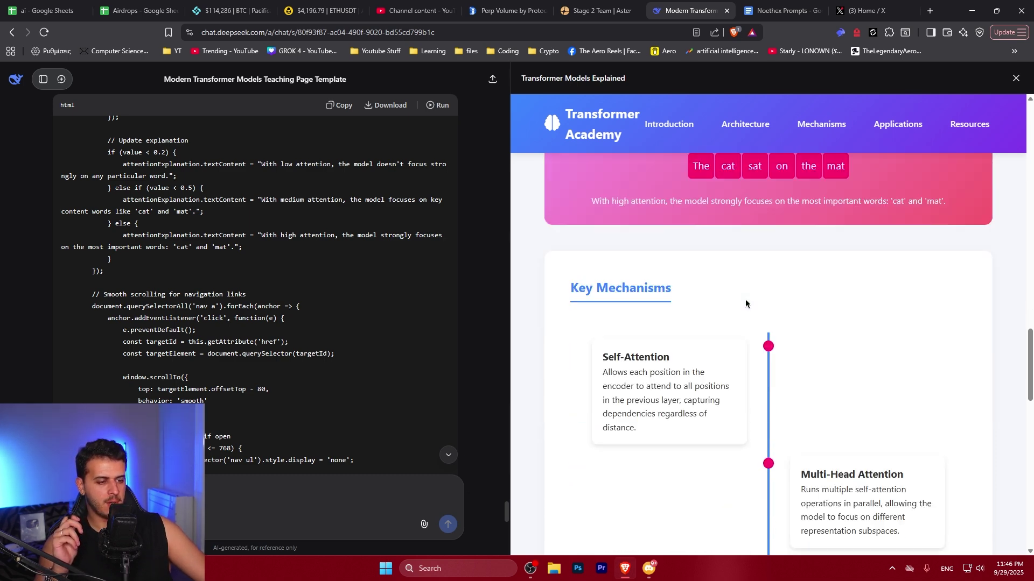
scroll(720, 293, down, 2)
scroll(720, 296, down, 4)
scroll(720, 295, up, 3)
scroll(646, 258, up, 1)
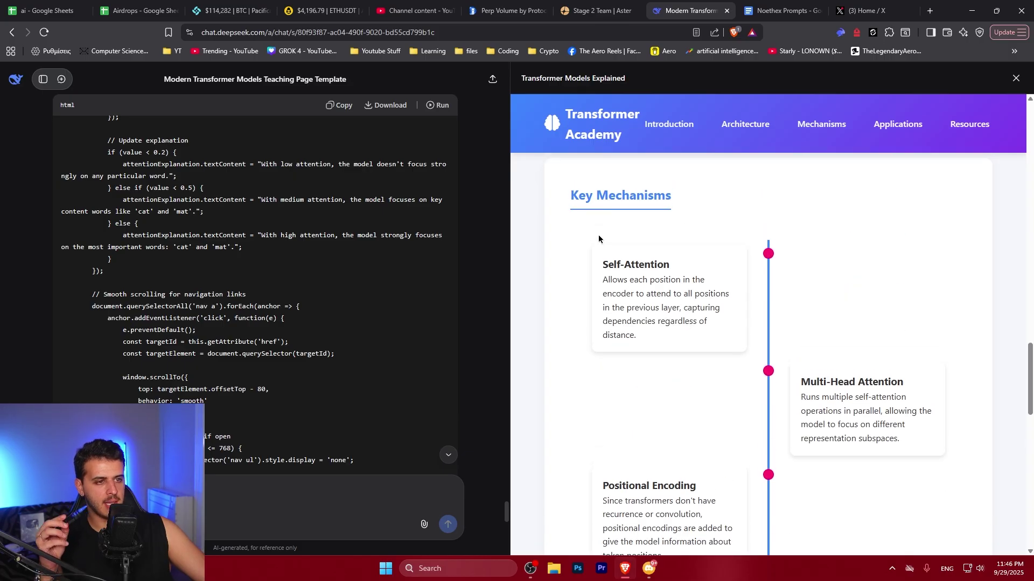
Step: Highlight the Self-Attention card description, then start a new empty chat
drag(600, 241, 665, 347)
scroll(677, 337, down, 10)
scroll(677, 336, down, 3)
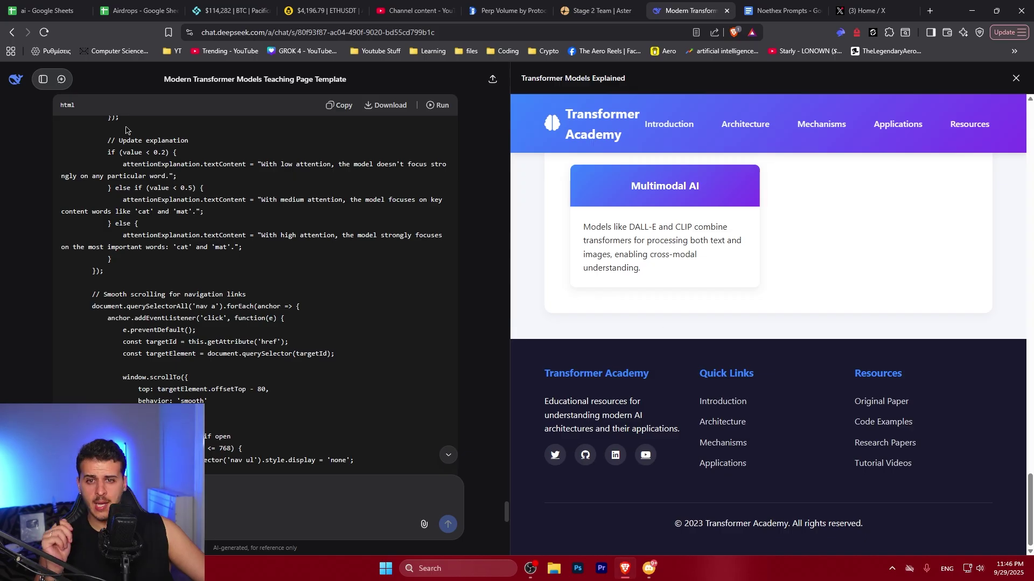
click(61, 79)
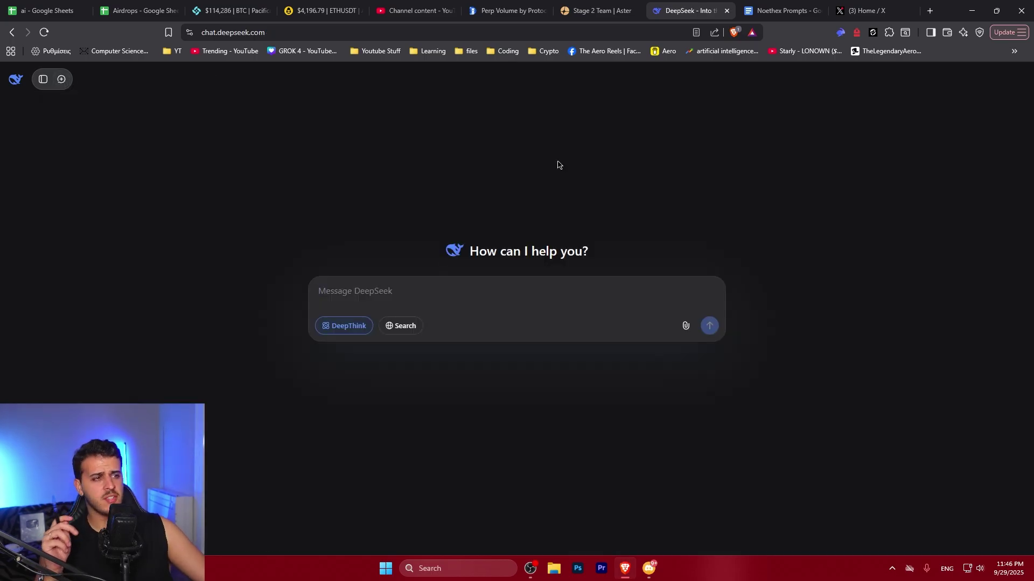
Step: Send the Flappy Bird single-page game prompt from the Google Doc, then open a new tab
click(783, 11)
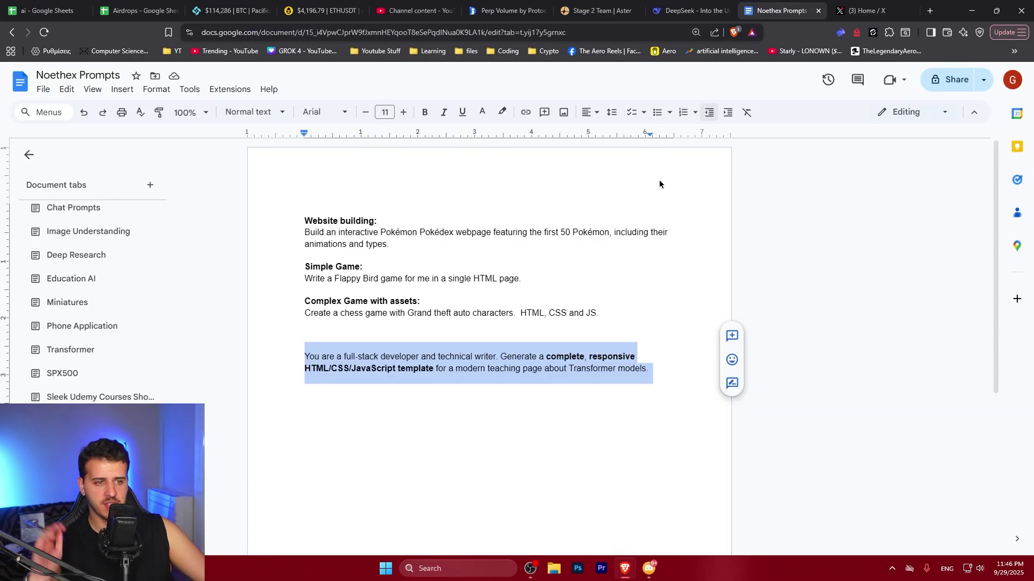
double_click(425, 279)
triple_click(425, 279)
key(ctrl+c)
click(686, 11)
key(ctrl+v)
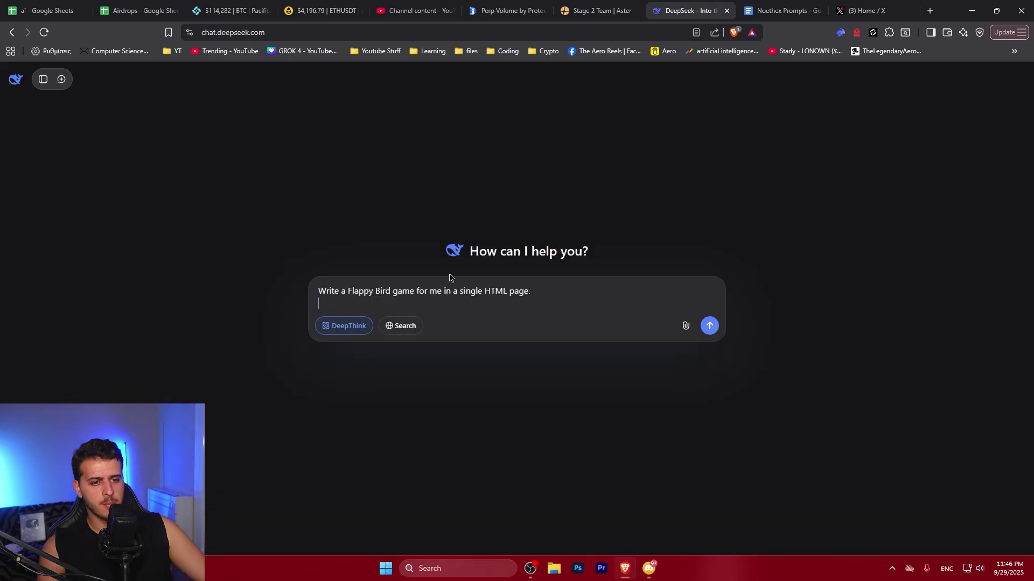
click(710, 326)
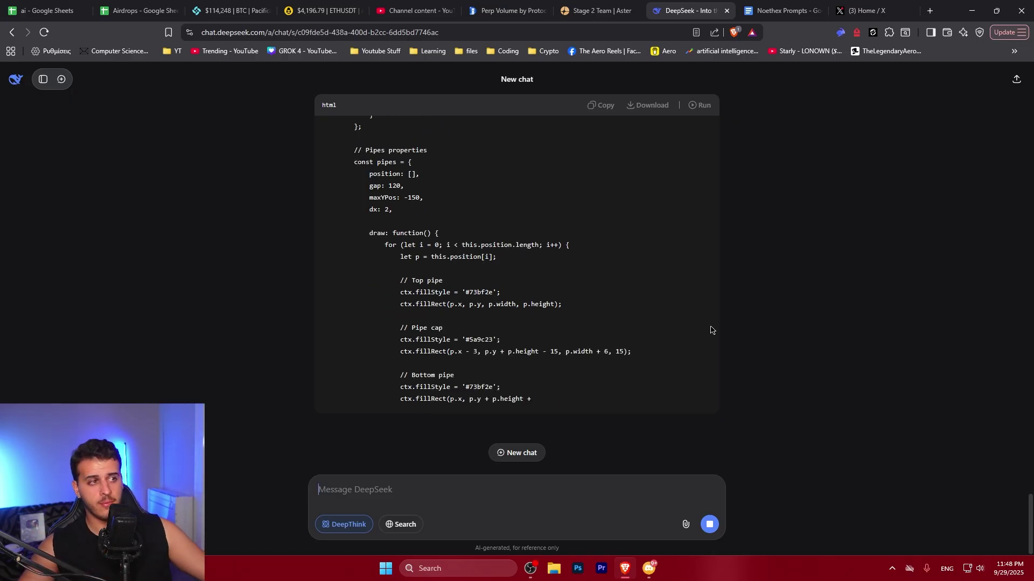
click(926, 8)
Step: Load OpenRouter in the new tab and place it beside the DeepSeek chat tab
text(api rou8t)
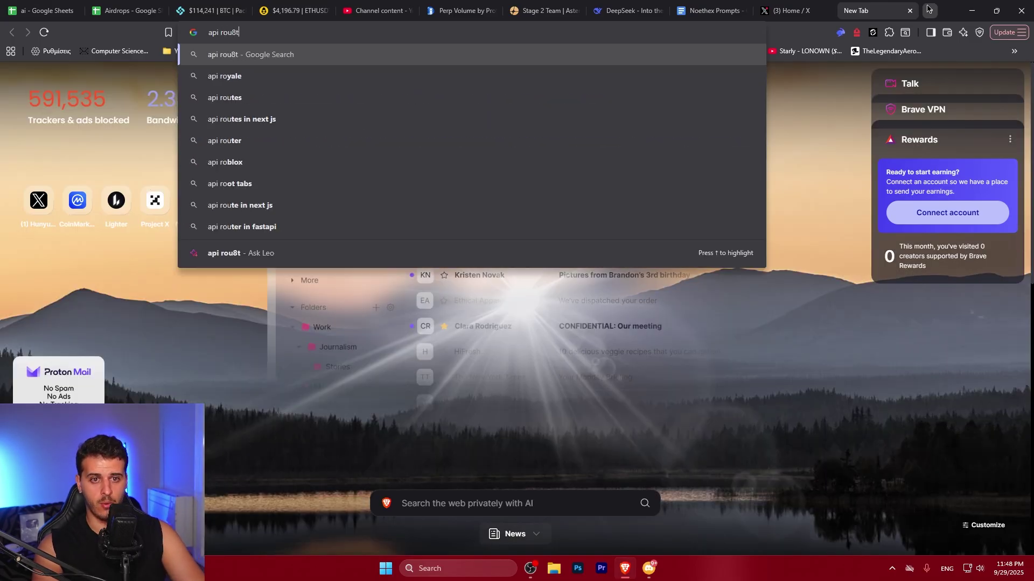
text(ut)
key(Up)
key(Up)
key(Up)
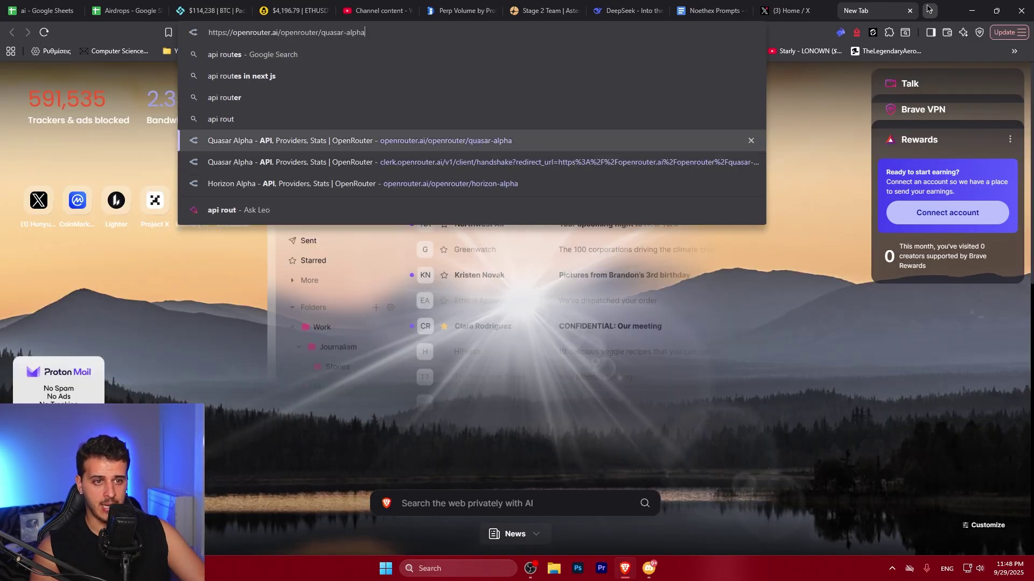
key(Return)
drag(894, 8, 726, 8)
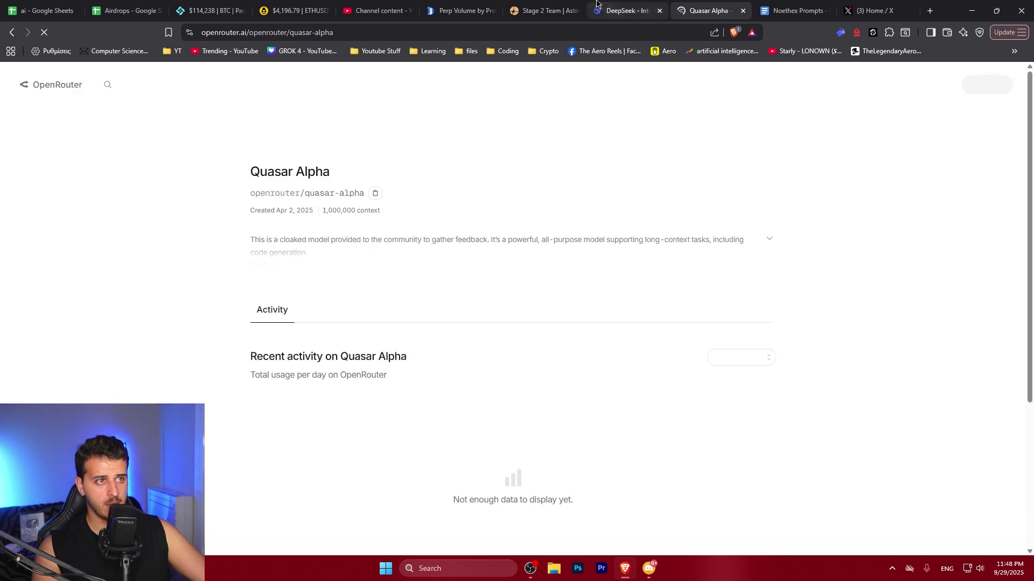
click(592, 6)
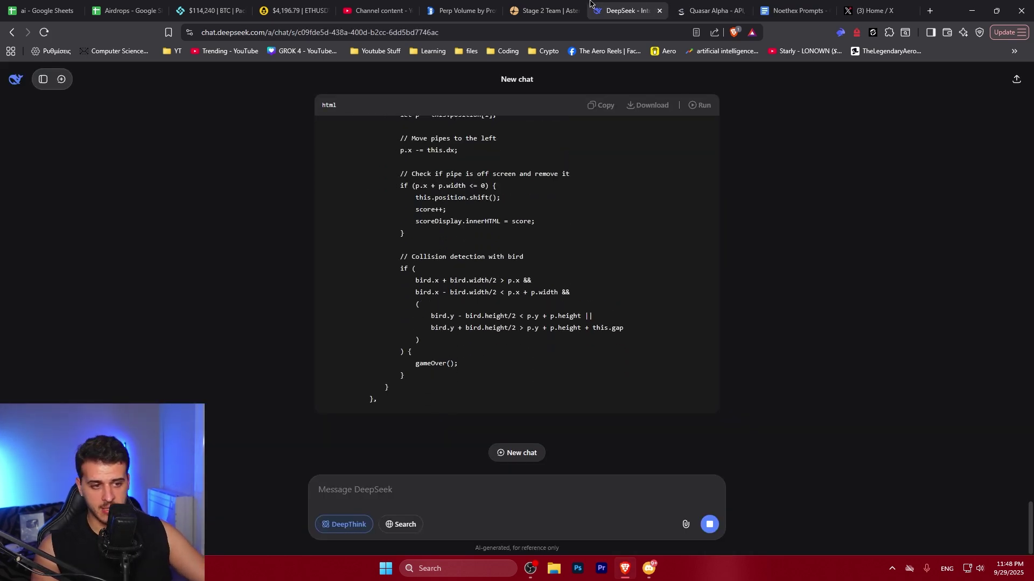
key(ctrl+Tab)
Step: From OpenRouter's homepage, open the DeepSeek V3.2 Exp model page and review its providers
click(53, 85)
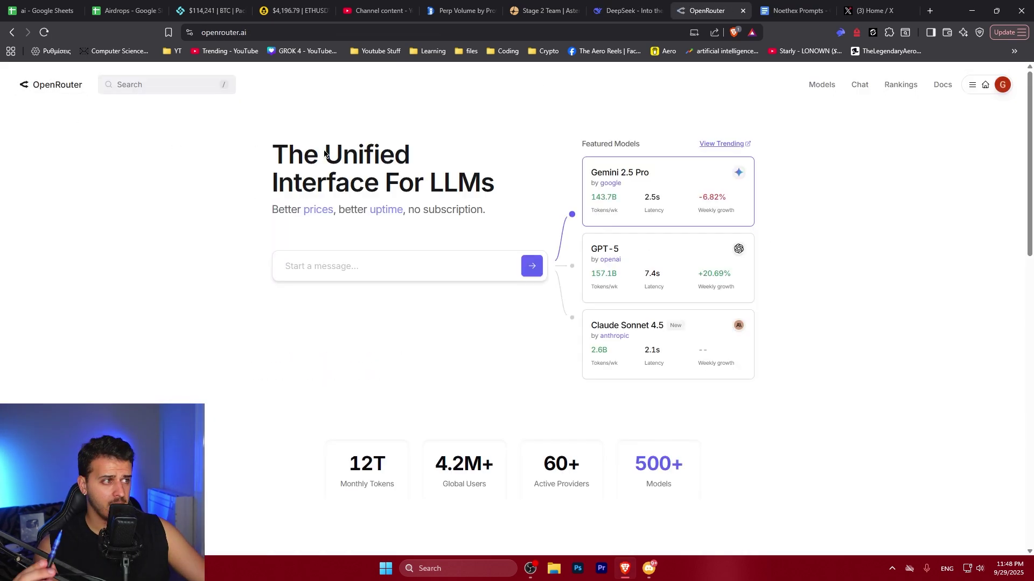
scroll(189, 156, down, 6)
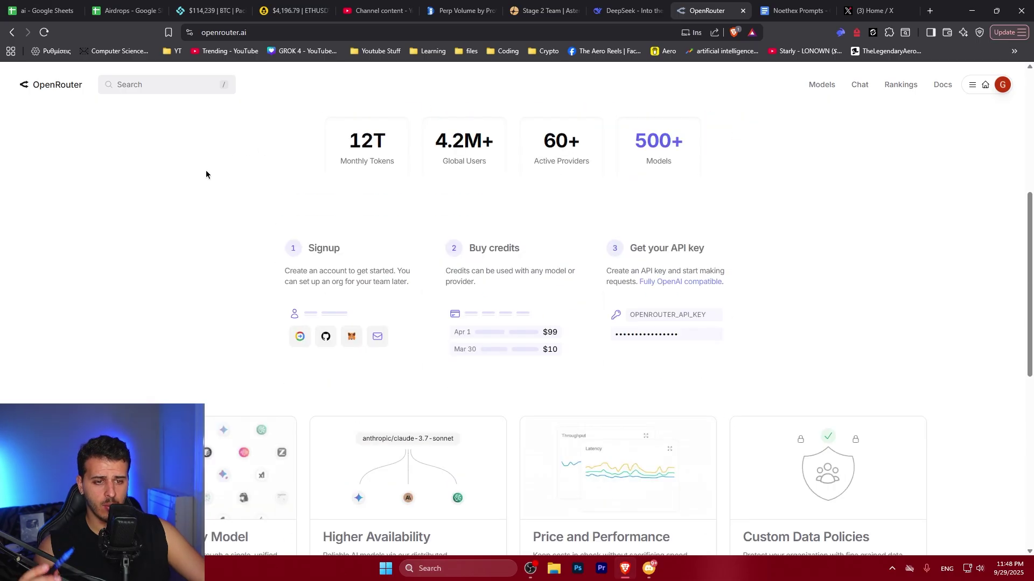
scroll(202, 178, down, 6)
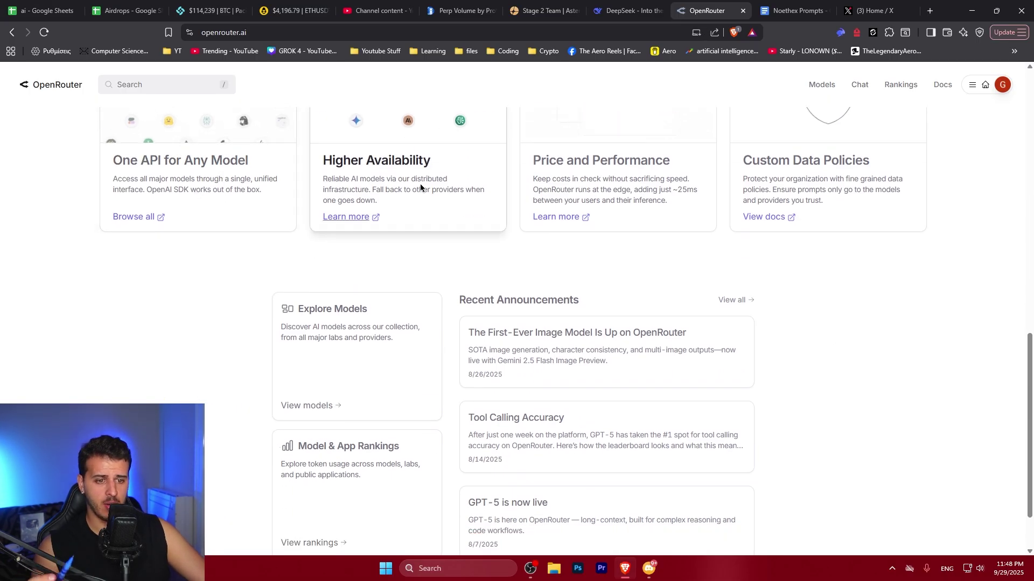
scroll(377, 189, down, 2)
click(353, 239)
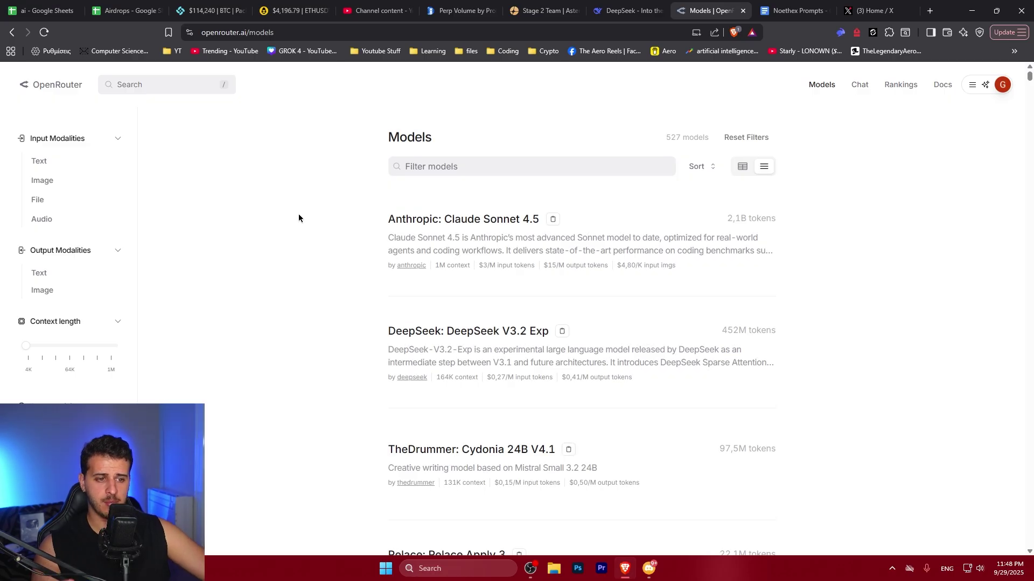
click(465, 334)
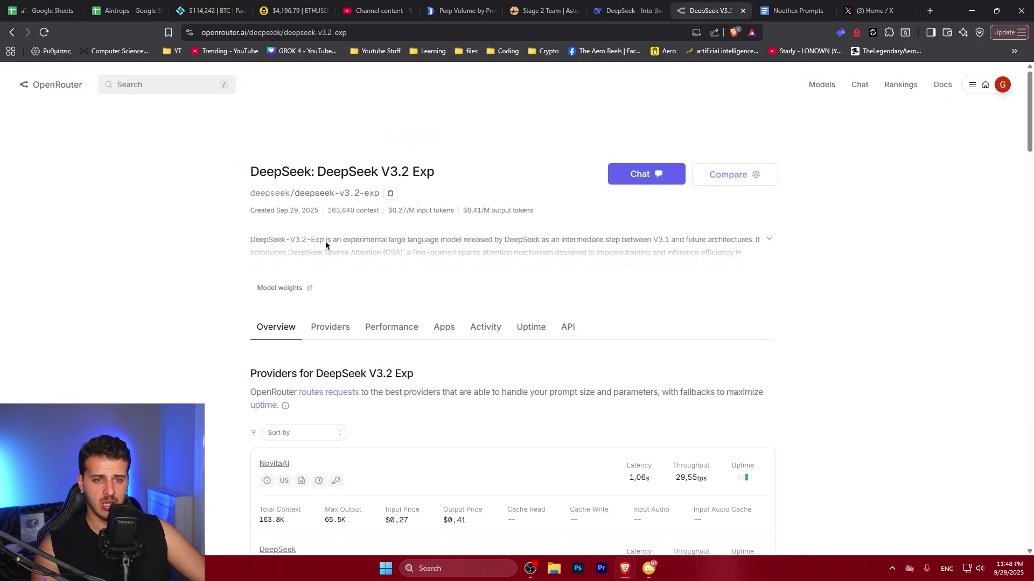
scroll(195, 276, down, 3)
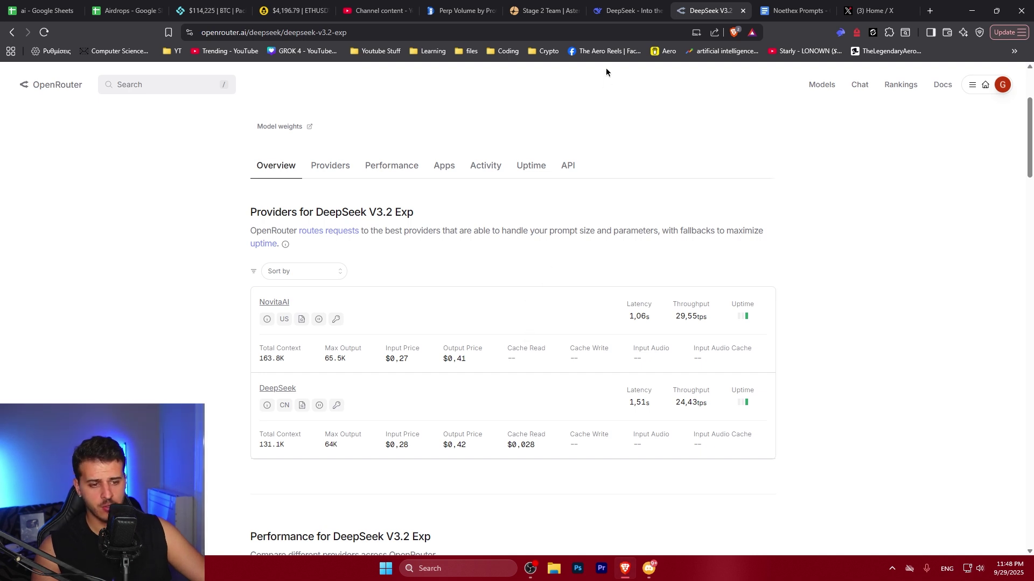
key(ctrl+shift+Tab)
Step: Run the Flappy Bird preview and play a round to Game Over with score 0
click(699, 105)
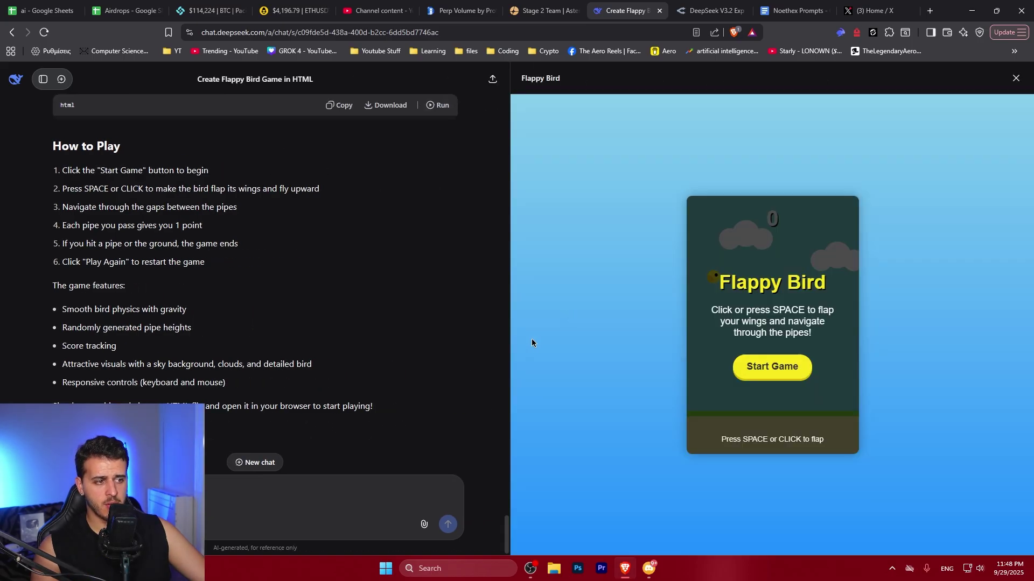
click(761, 363)
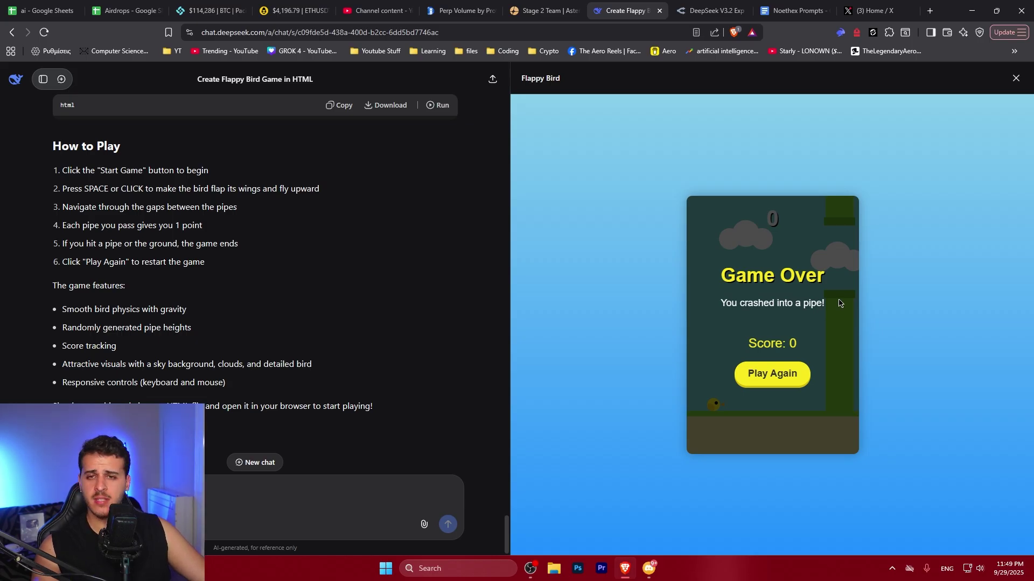
key(ctrl+Tab)
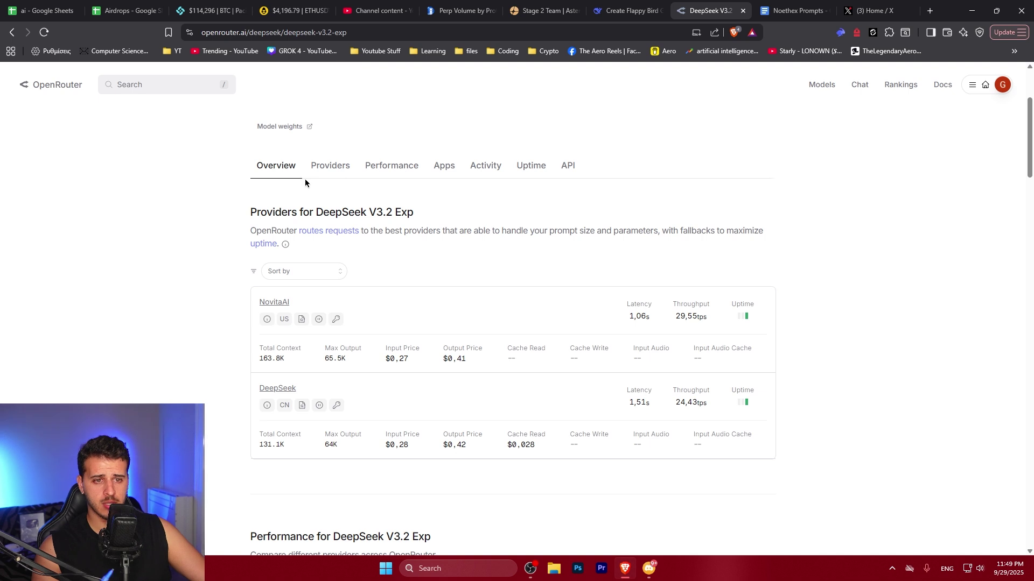
Step: Return from the DeepSeek V3.2 Exp page to OpenRouter's full models list
click(16, 33)
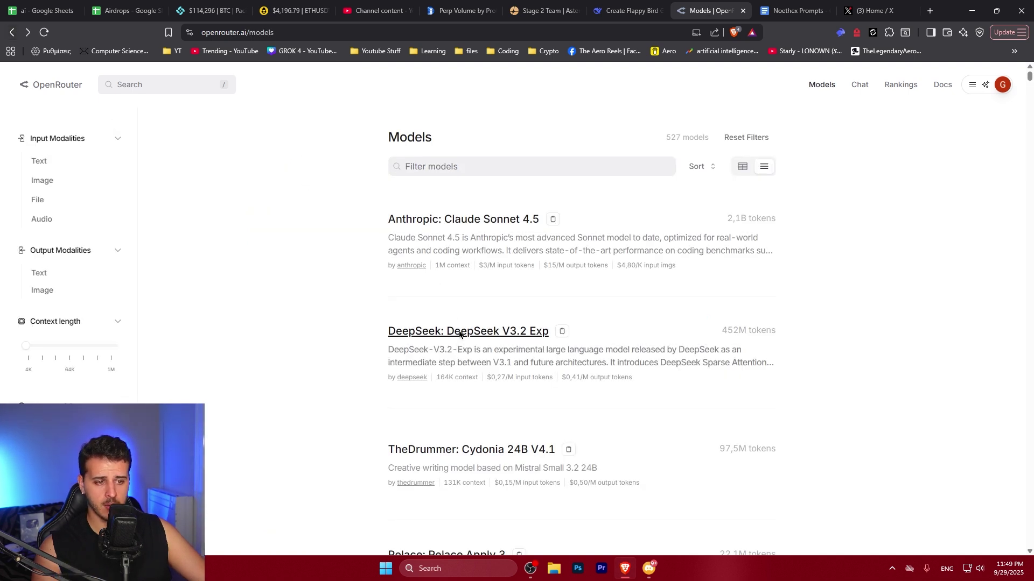